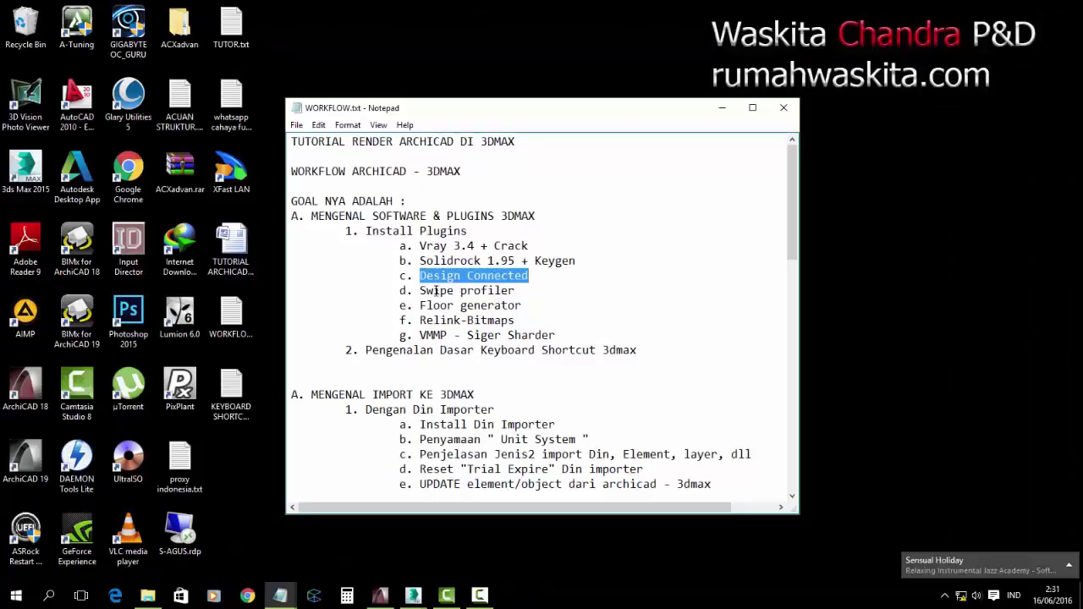
- Highlight 'Swipe profiler' in WORKFLOW.txt, then bring the empty 3ds Max scene forward
left_click(436, 291)
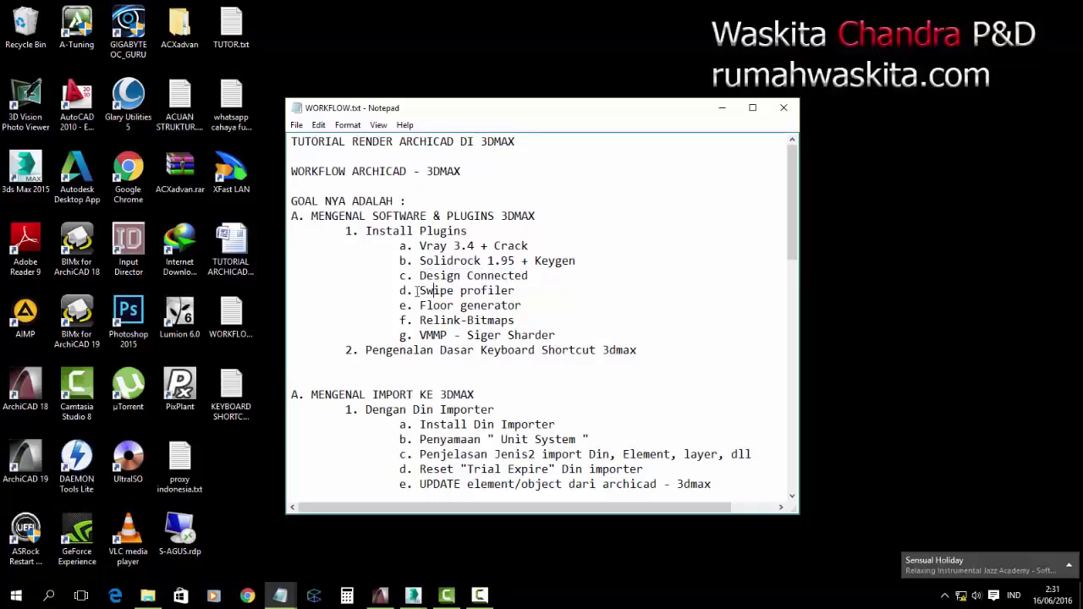
left_click_drag(420, 290, 522, 291)
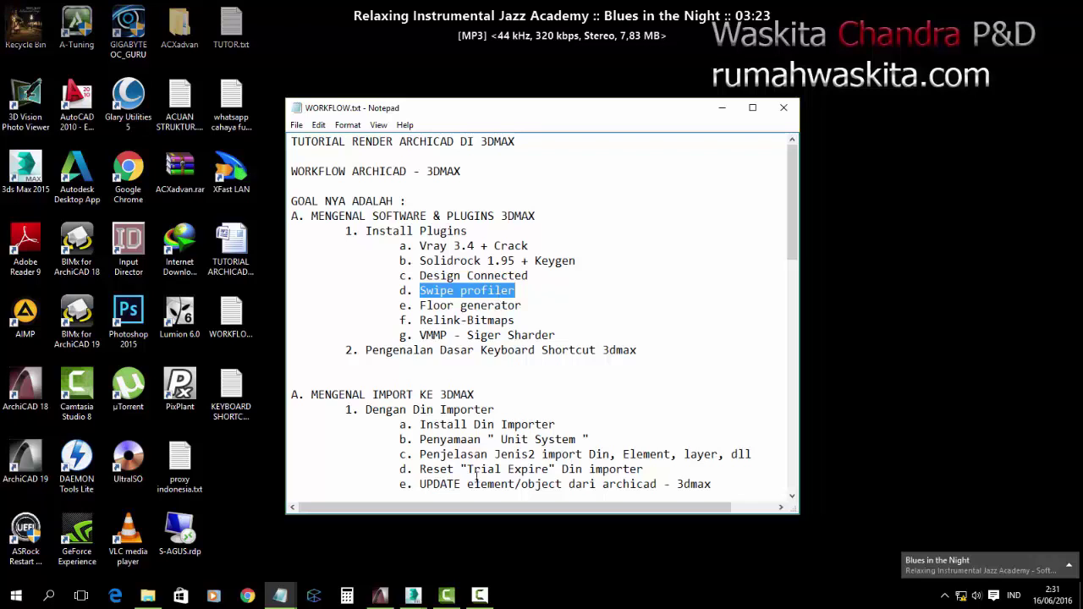
left_click(342, 527)
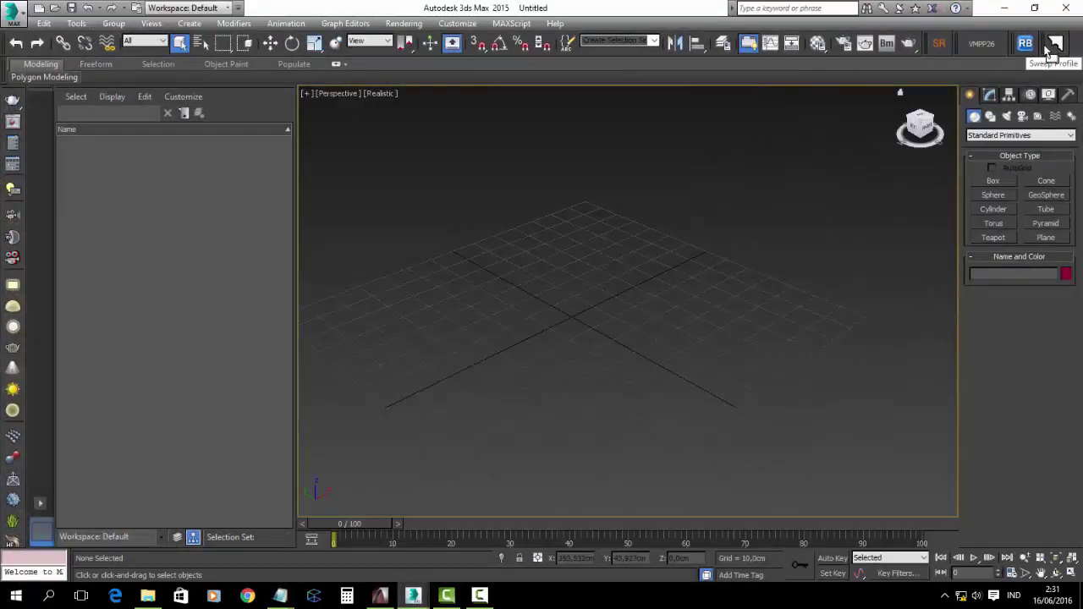
- Remove the old Sweep Profile toolbar button and browse Explorer to SOFTWARE\3DMAX\SweepProfile
mouse_move(1049, 51)
left_mouse_down()
mouse_move(695, 254)
mouse_move(702, 264)
left_mouse_up()
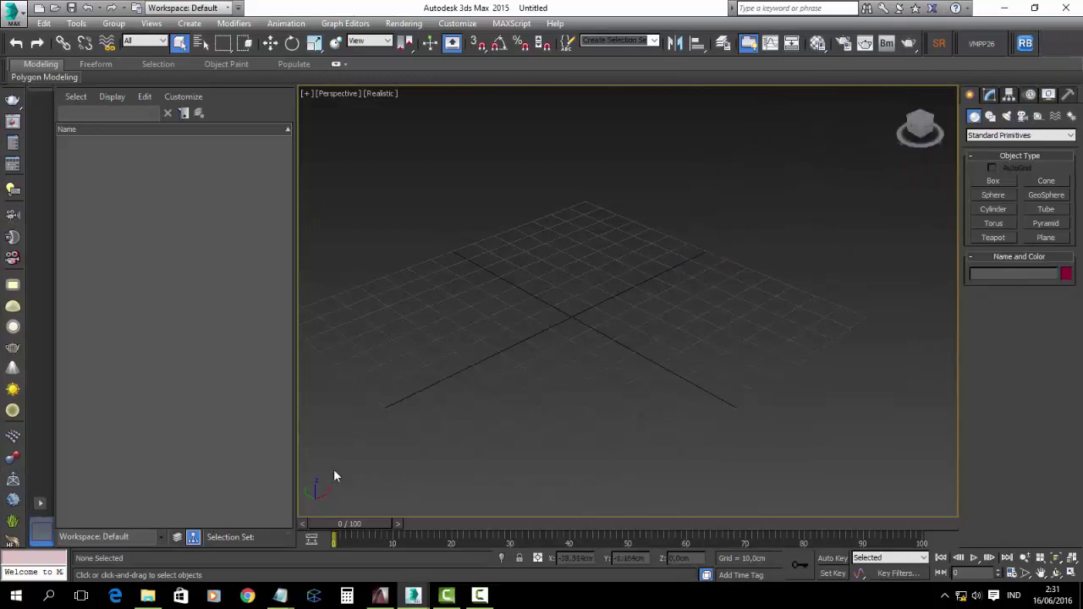
left_click(155, 596)
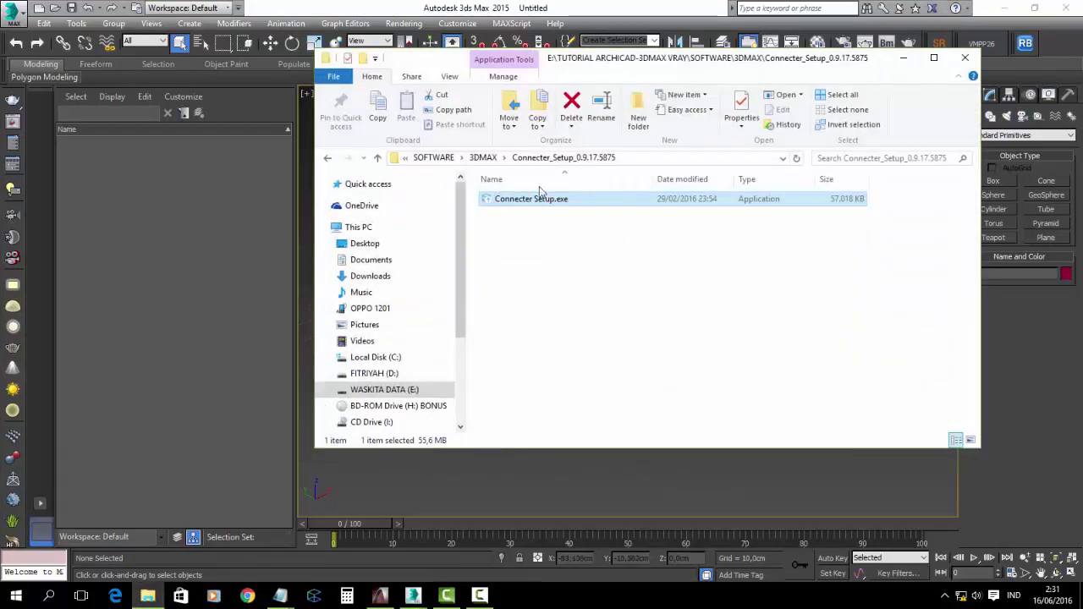
left_click(433, 157)
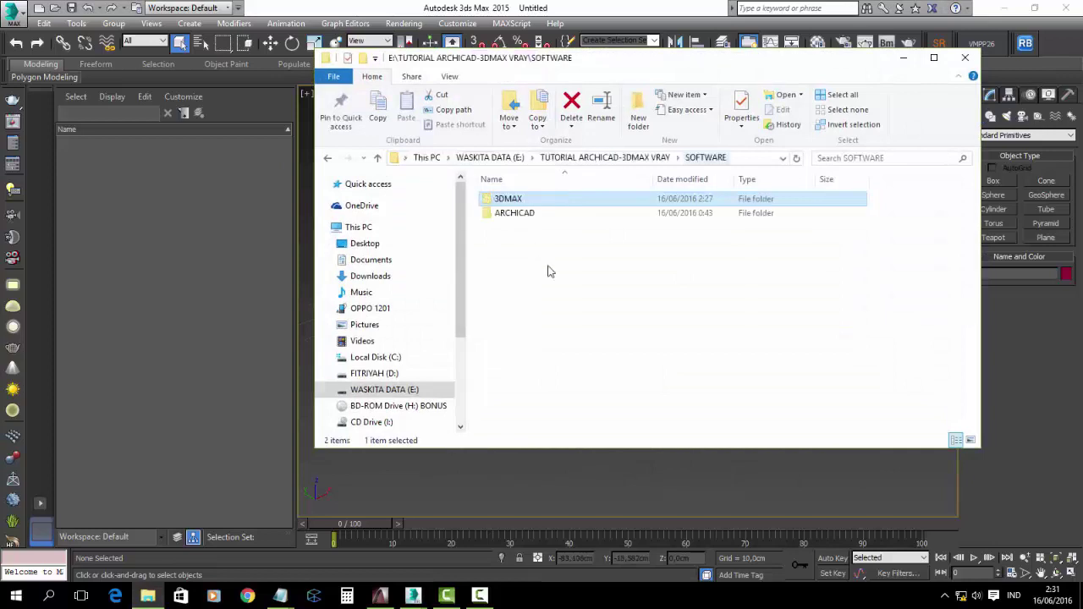
double_click(509, 203)
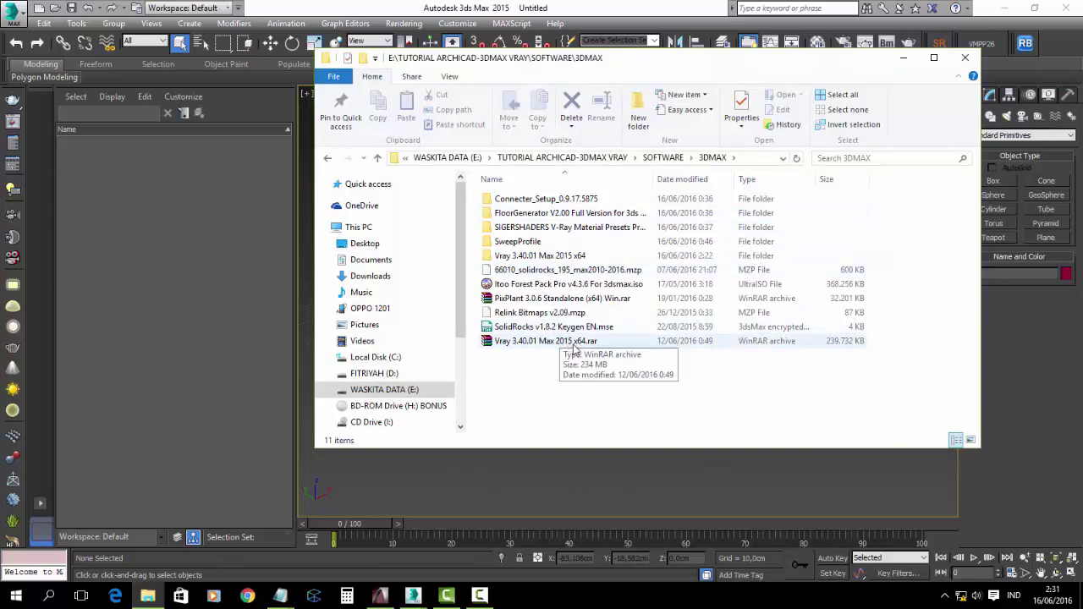
left_click(526, 243)
double_click(526, 243)
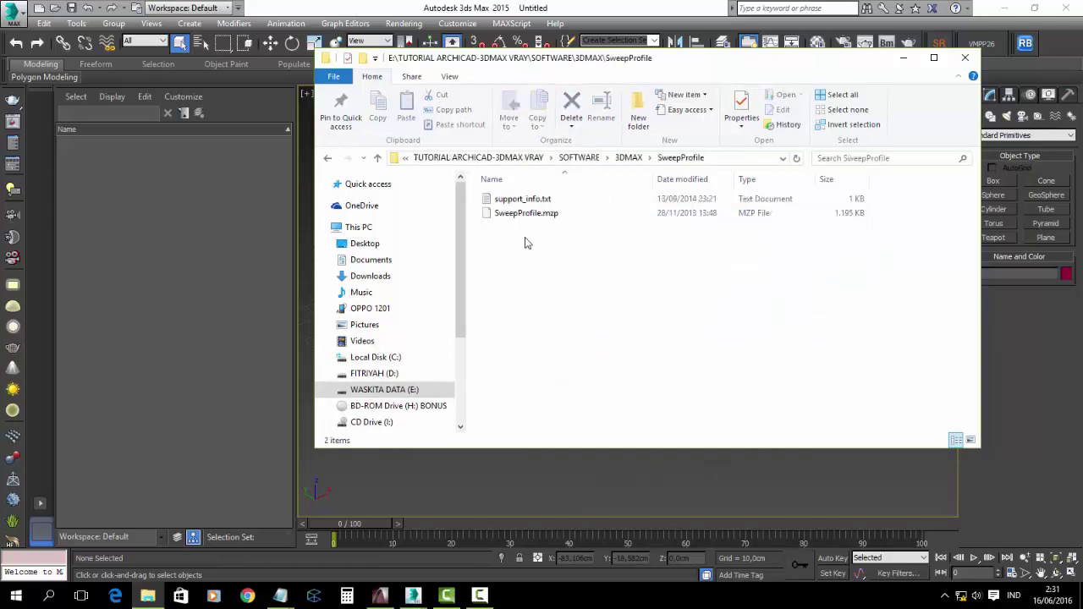
- Read support_info.txt, drag SweepProfile.mzp toward the 3ds Max scene, and return to 3ds Max
double_click(532, 201)
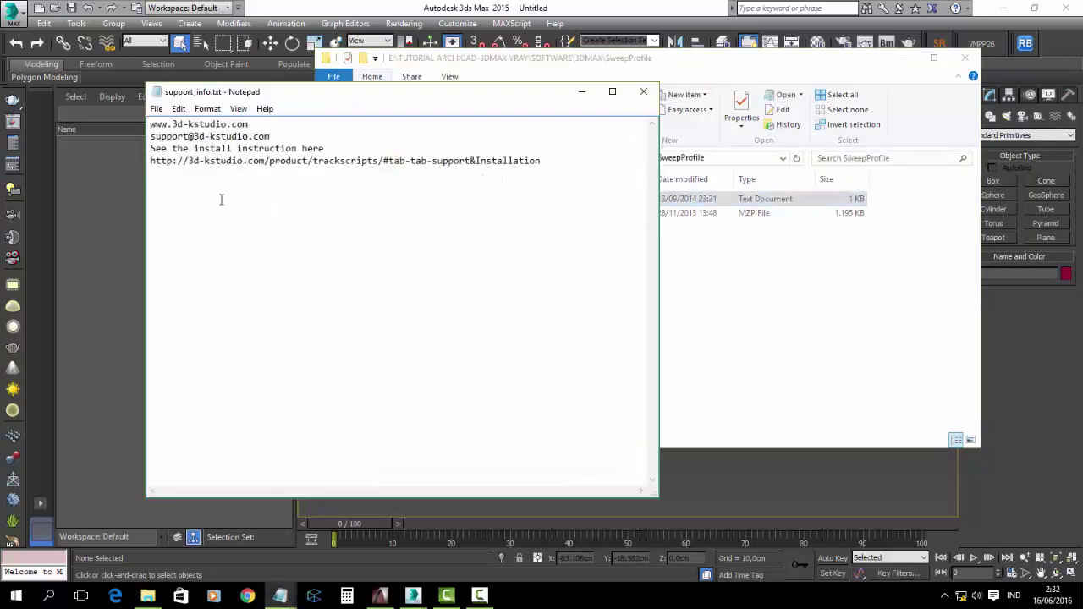
left_click_drag(204, 162, 258, 164)
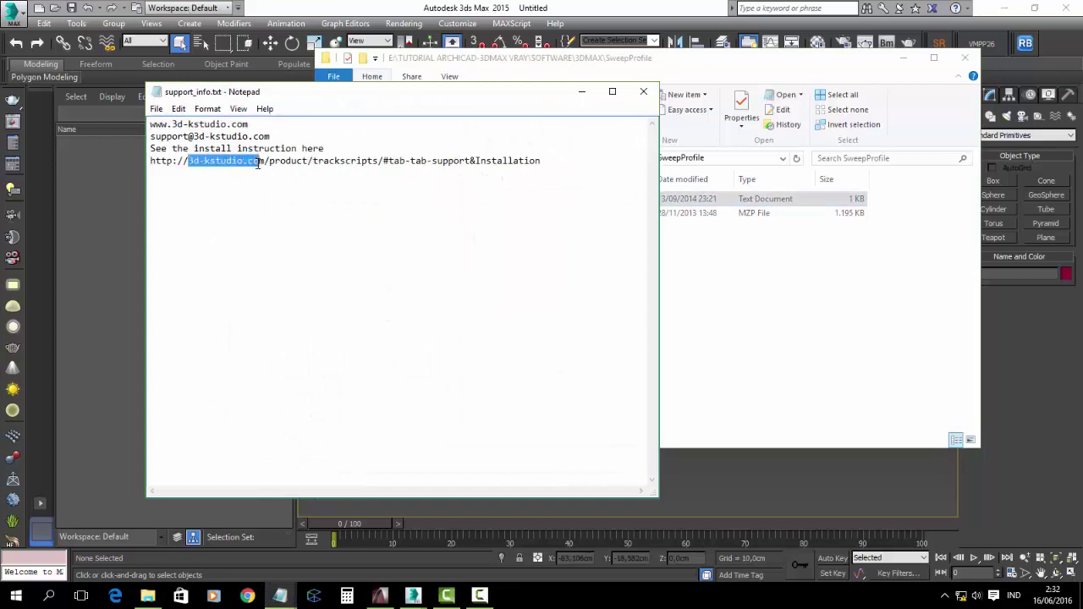
left_click(643, 92)
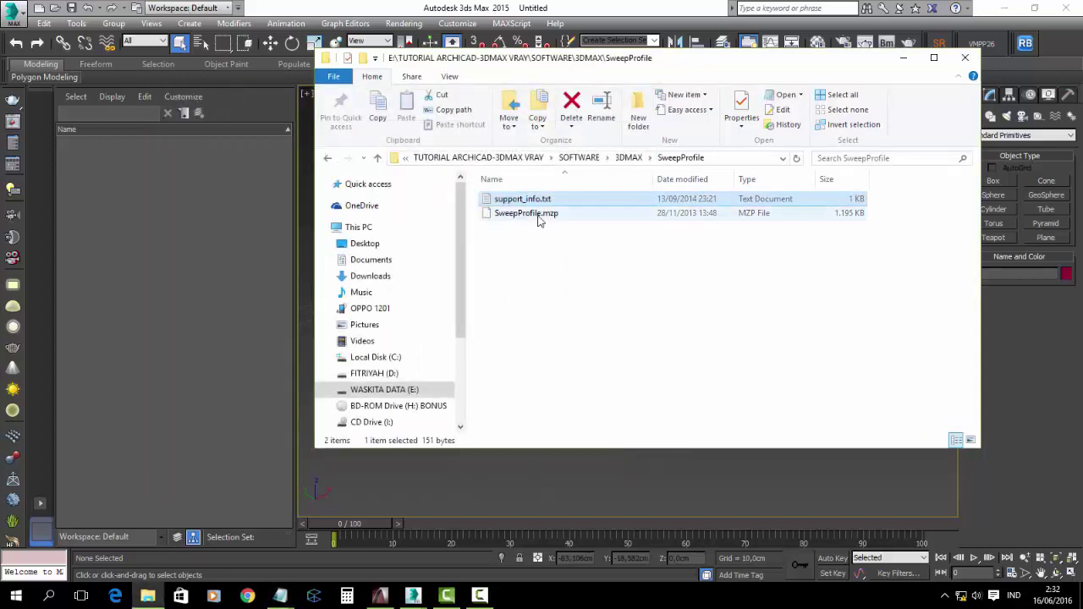
left_click_drag(583, 64, 849, 96)
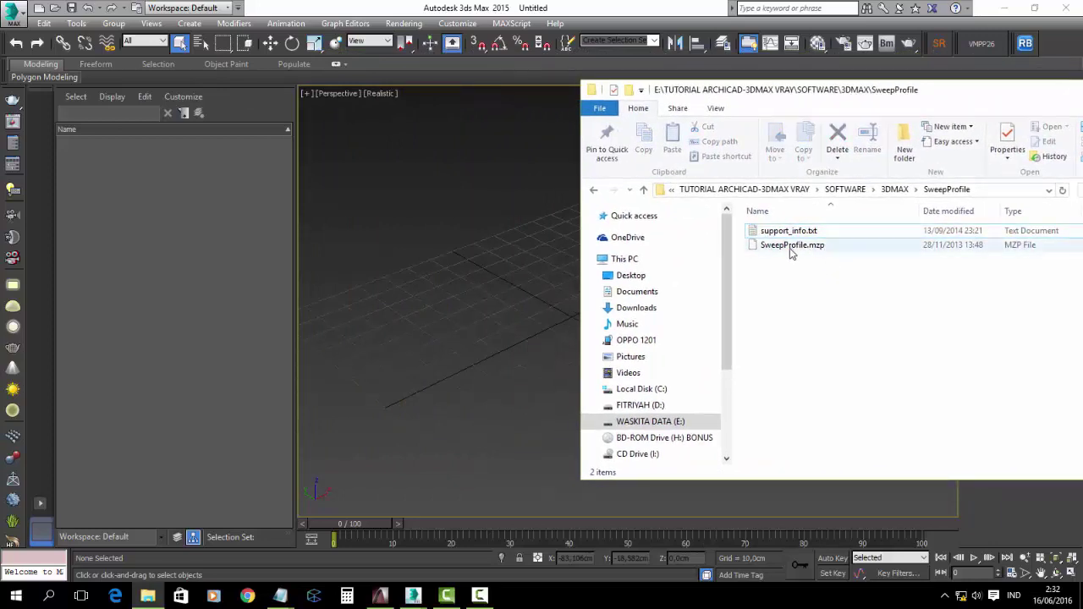
mouse_move(793, 245)
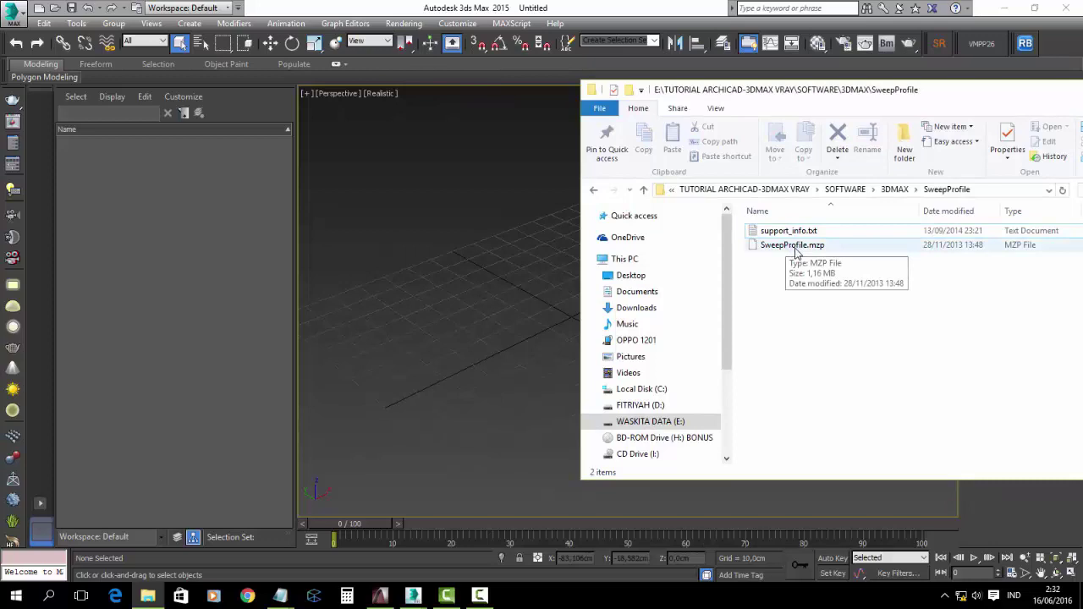
left_click_drag(795, 251, 510, 288)
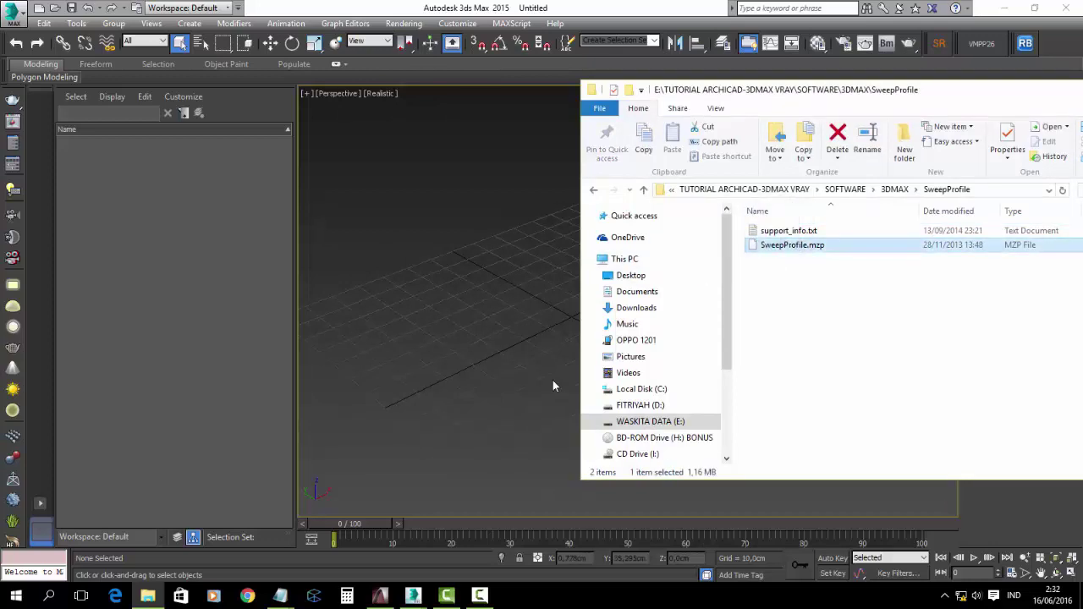
left_click_drag(730, 90, 841, 128)
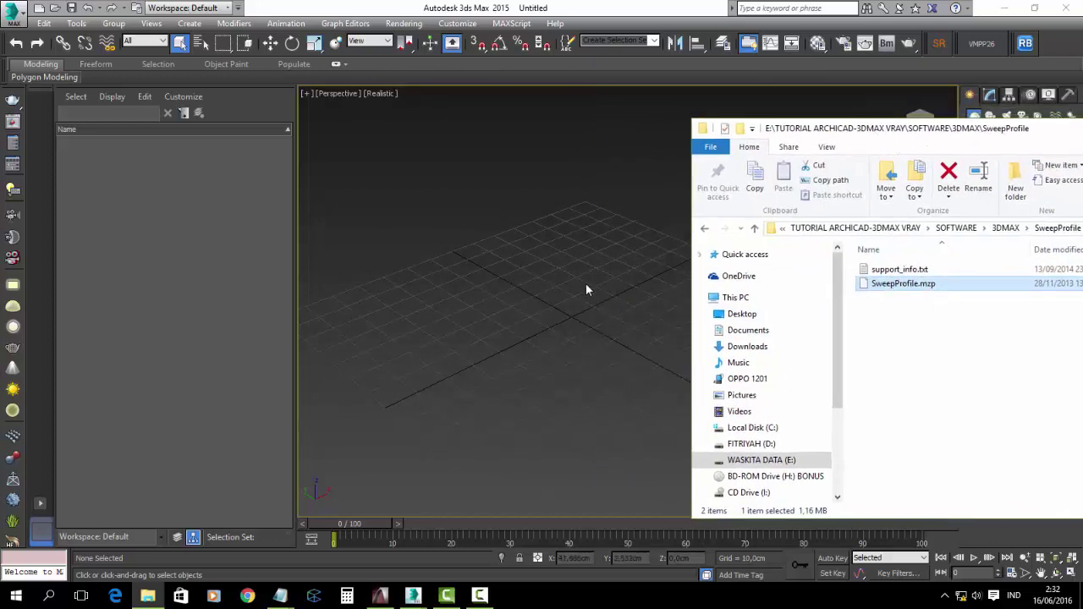
left_click(558, 292)
- Run SweepProfile.mzp through MAXScript > Run Script, which fails with a usericons directory error
left_click(511, 23)
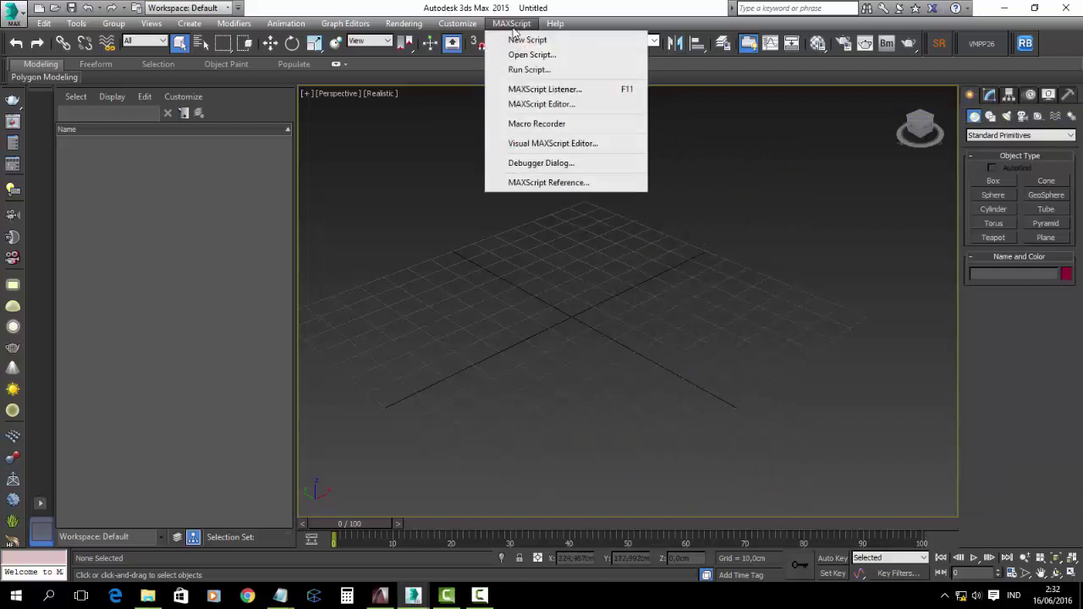
left_click(785, 346)
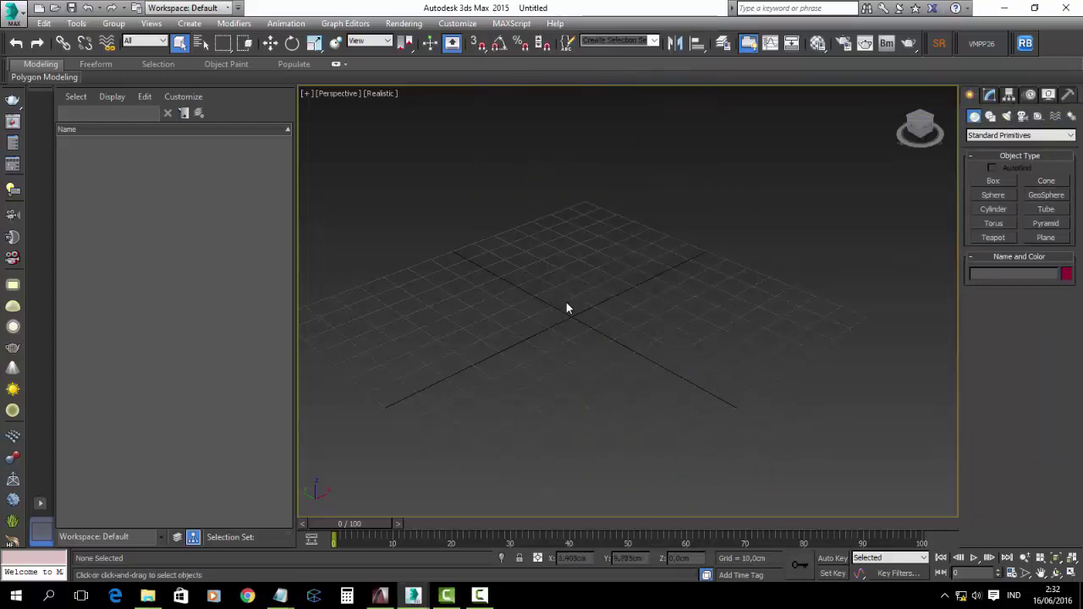
left_click(511, 23)
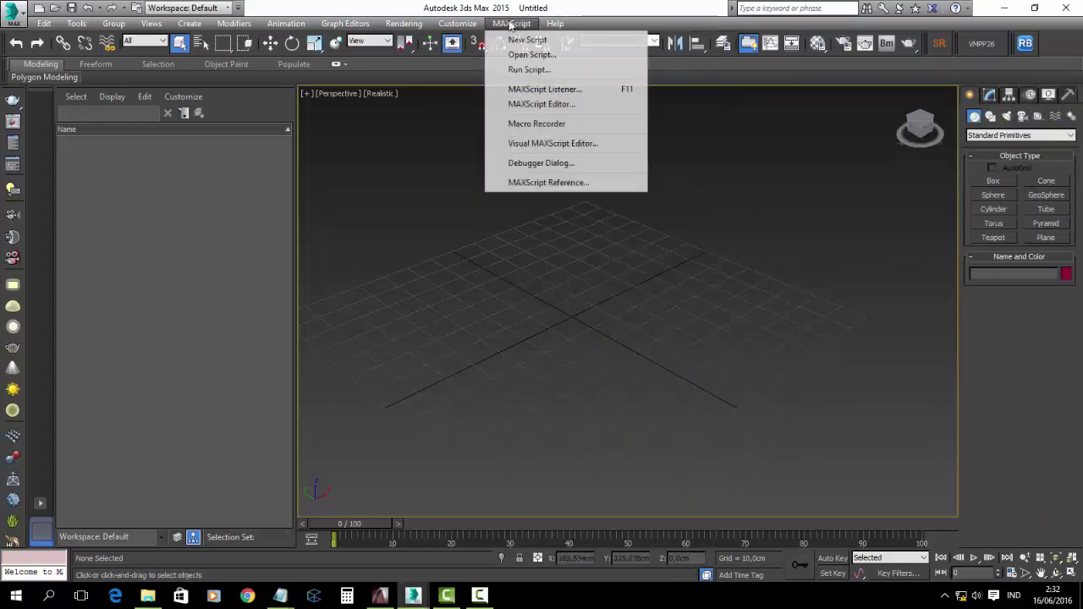
left_click(529, 69)
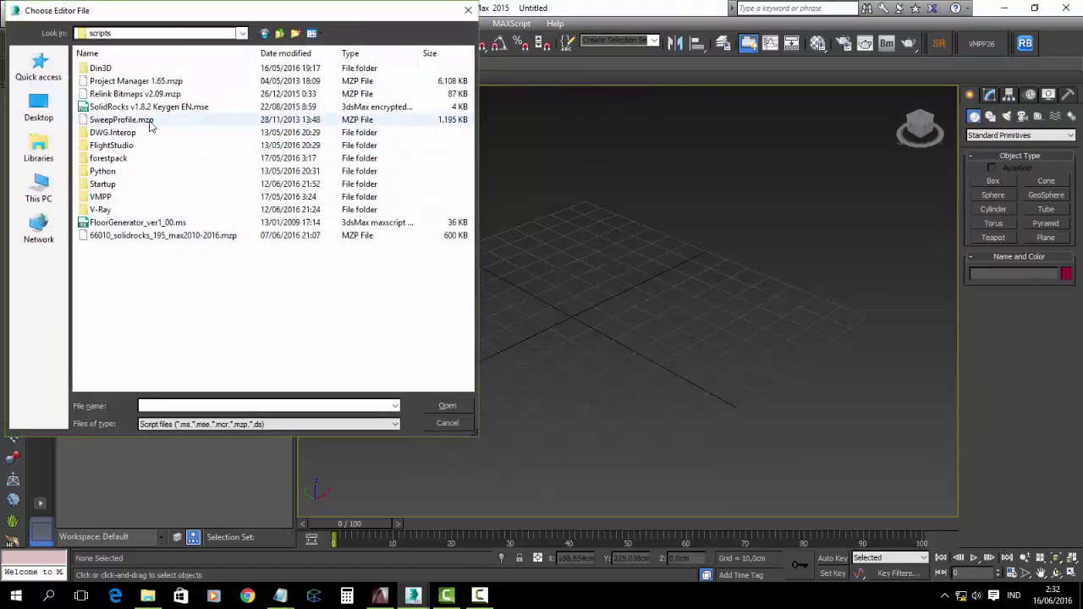
left_click(150, 124)
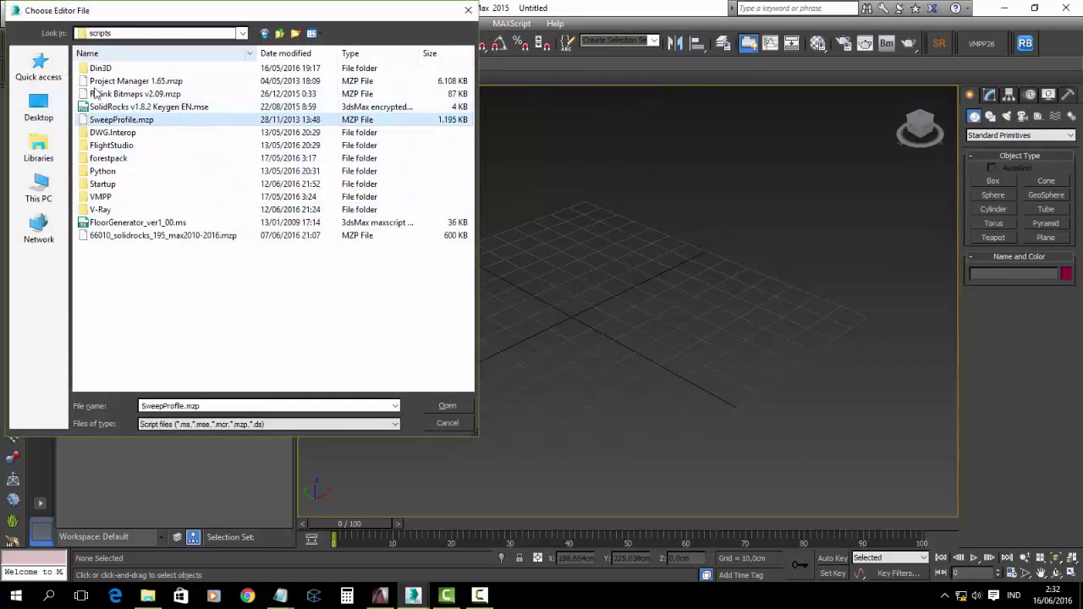
left_click(148, 595)
mouse_move(903, 284)
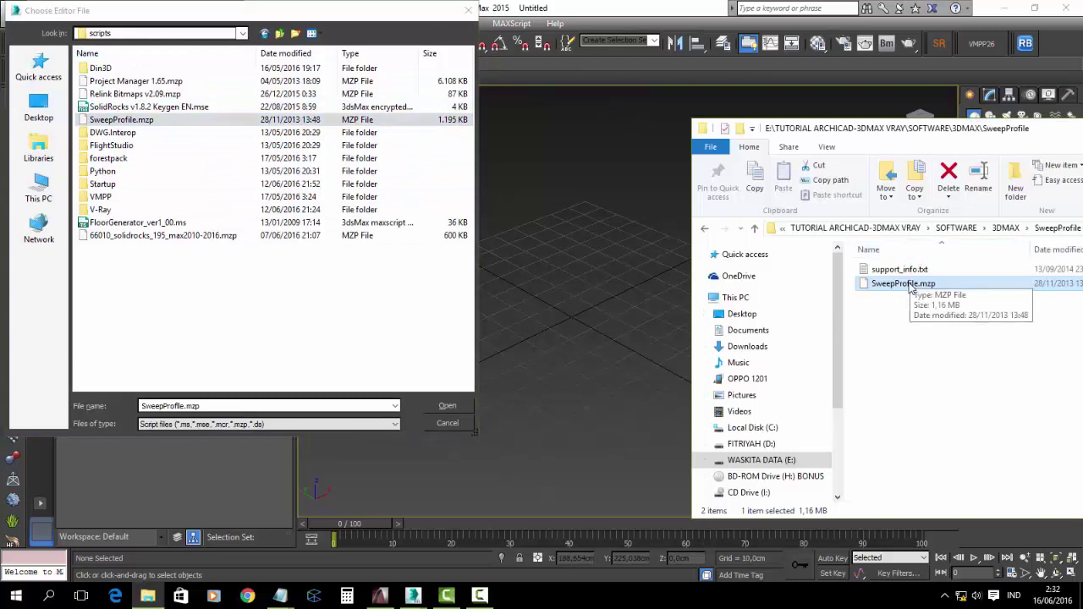
right_click(240, 300)
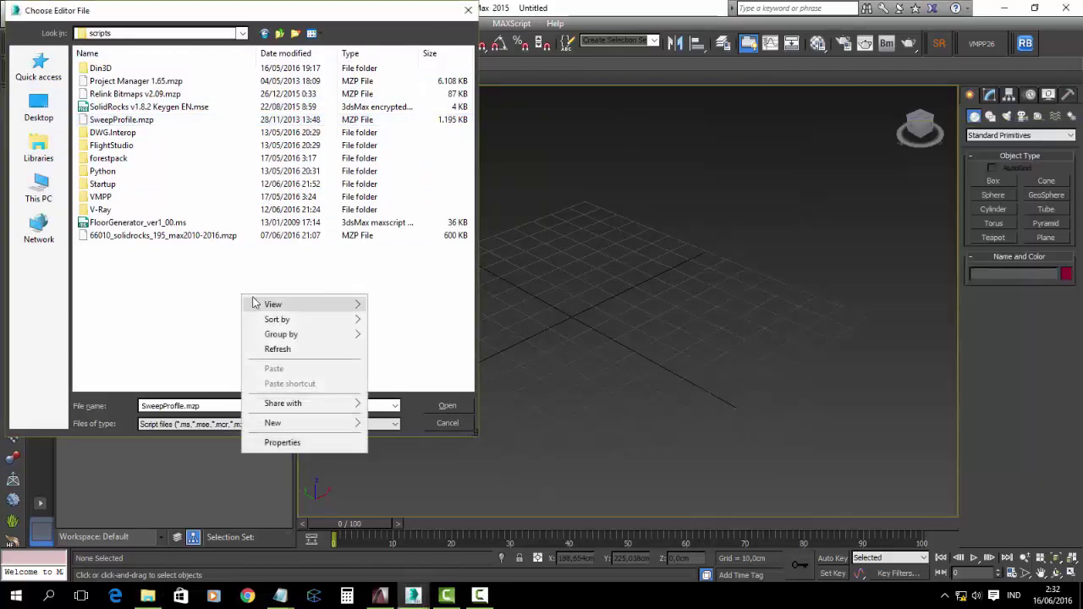
key("Escape")
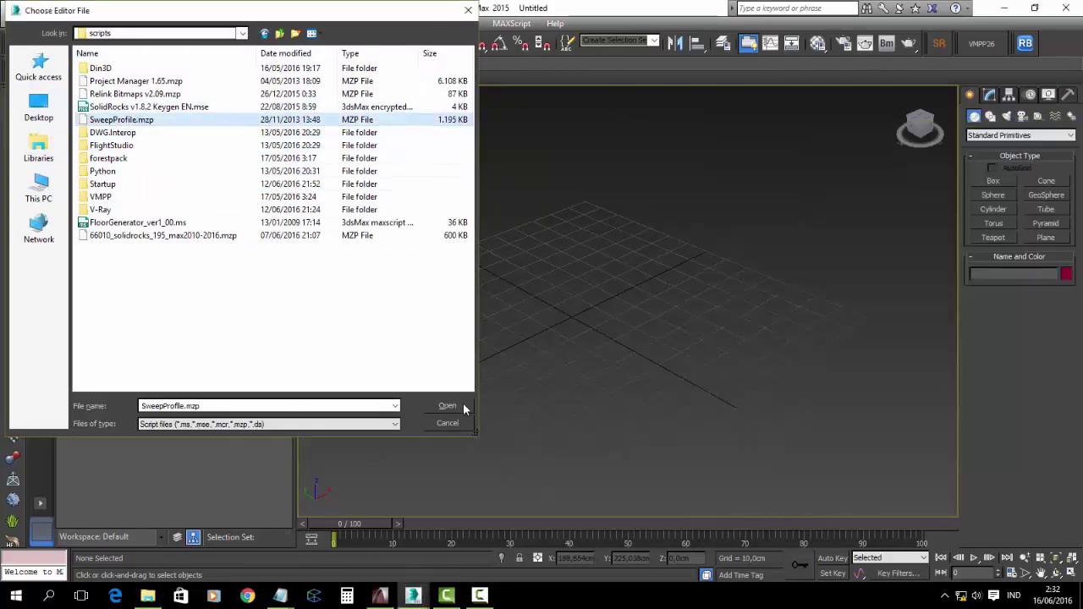
left_click(462, 405)
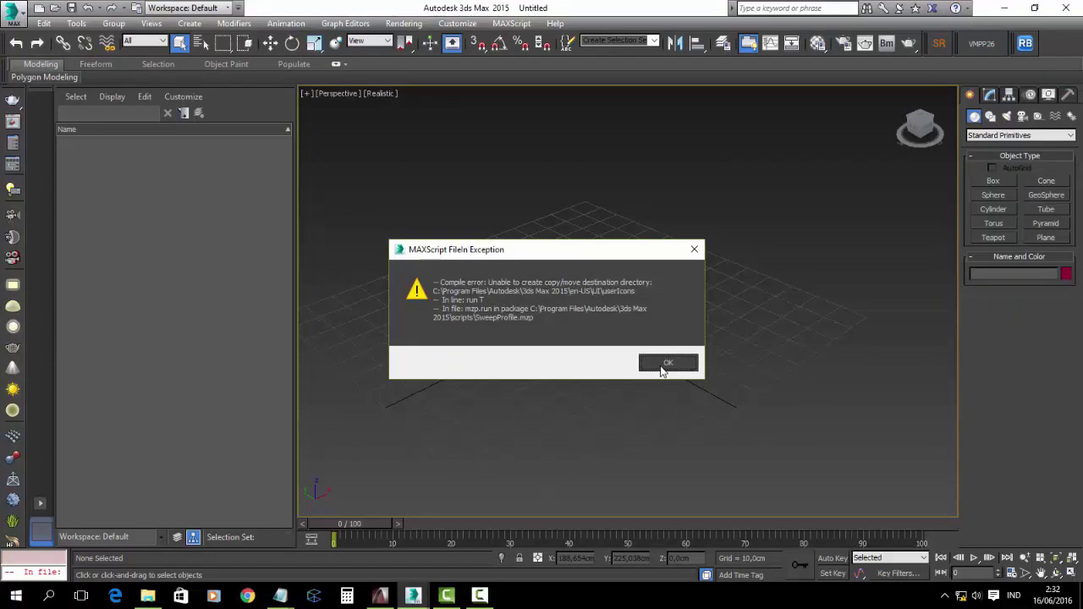
- Dismiss the script error and create a new empty toolbar in Customize User Interface > Toolbars
left_click(665, 363)
left_click(511, 22)
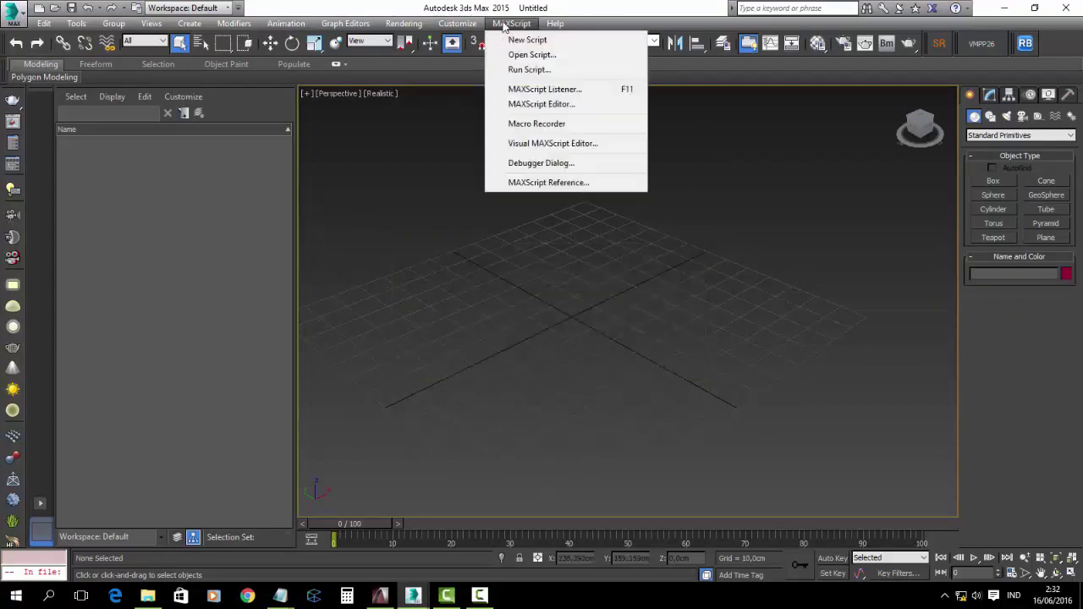
left_click(465, 40)
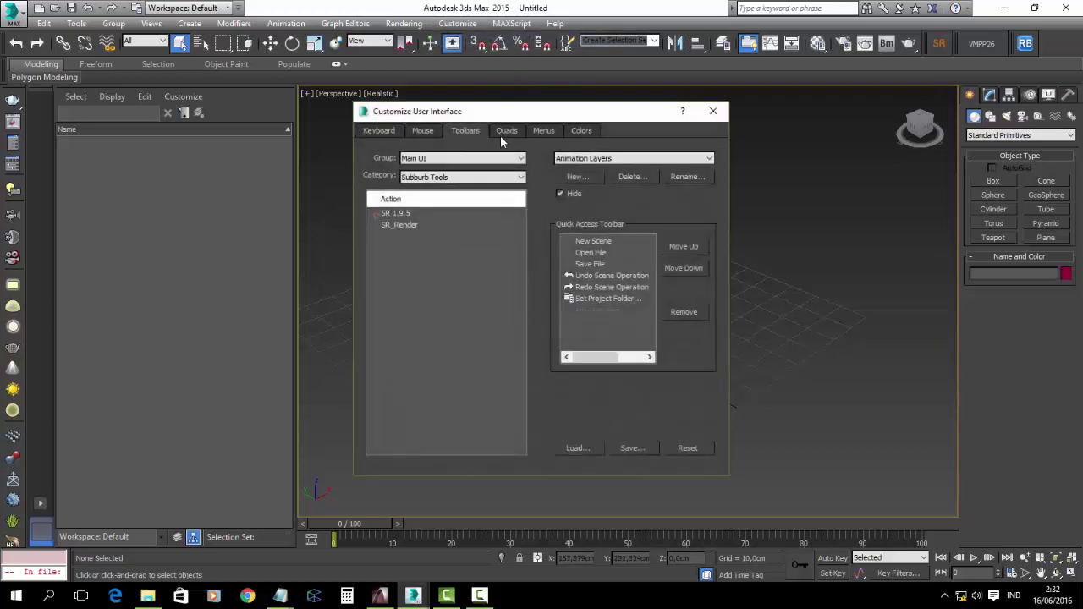
left_click(423, 131)
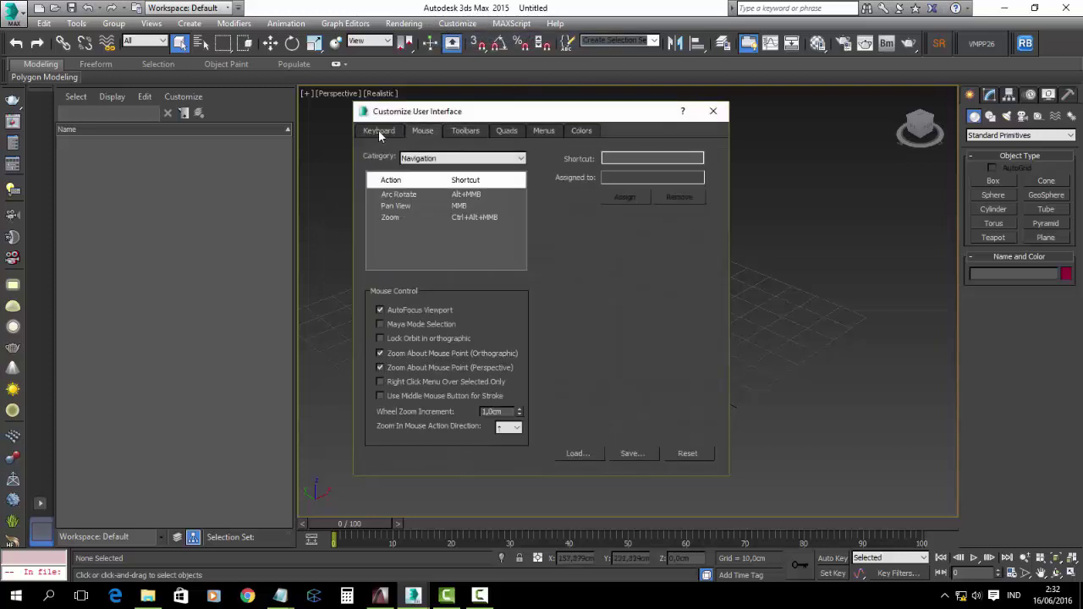
left_click(379, 132)
left_click(465, 131)
left_click(658, 160)
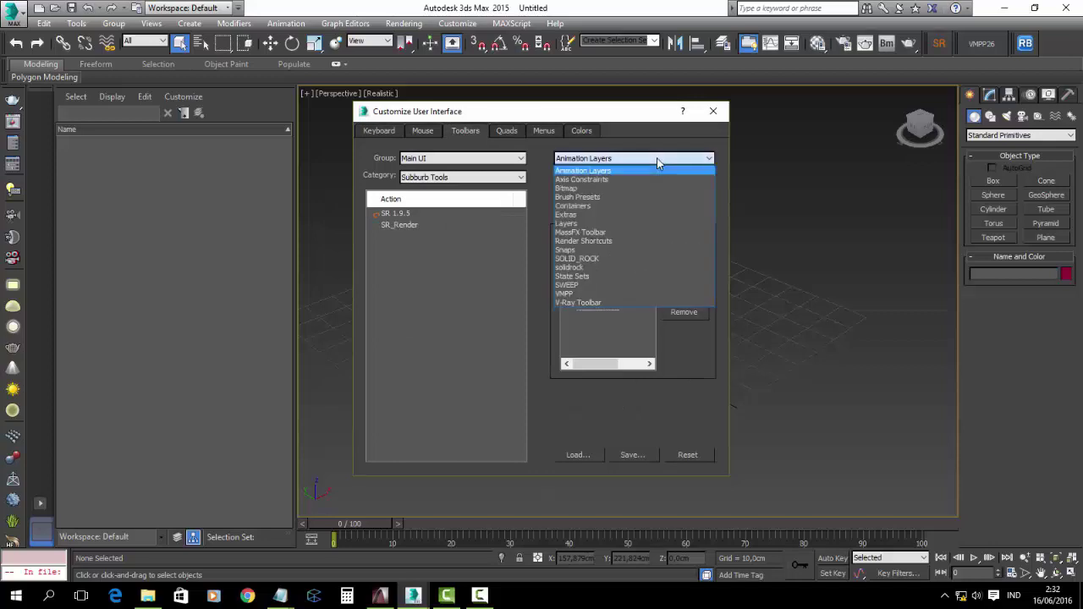
left_click(626, 286)
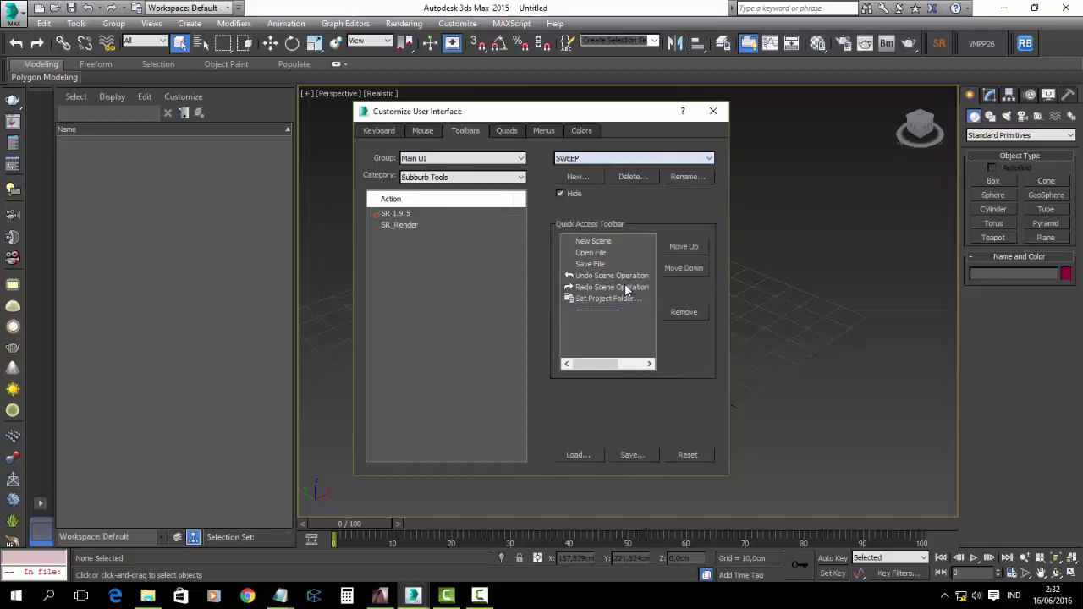
left_click(587, 175)
type("SWEEEP")
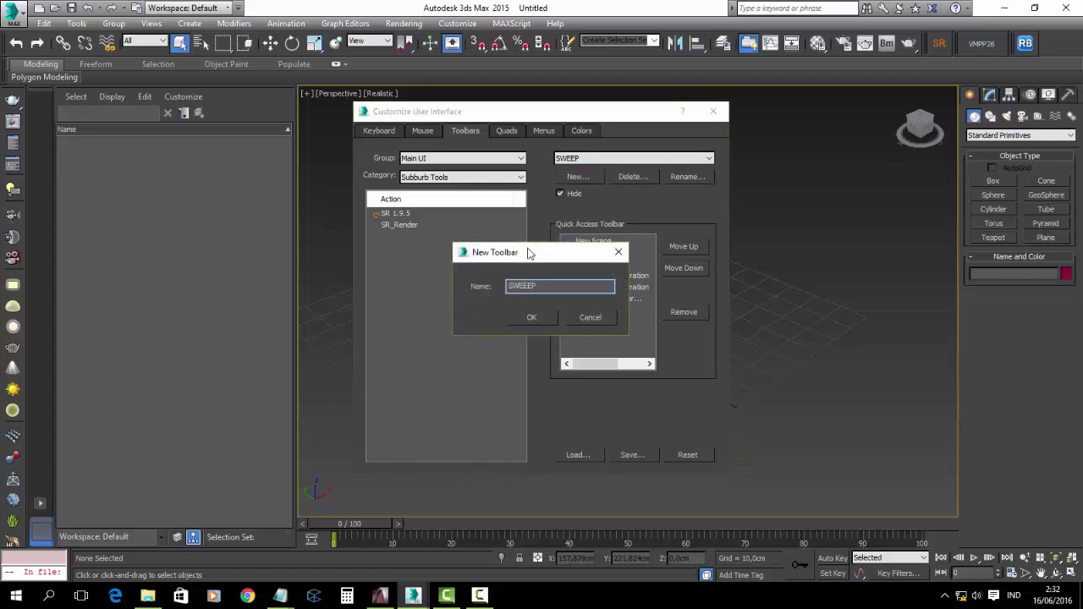
key("Return")
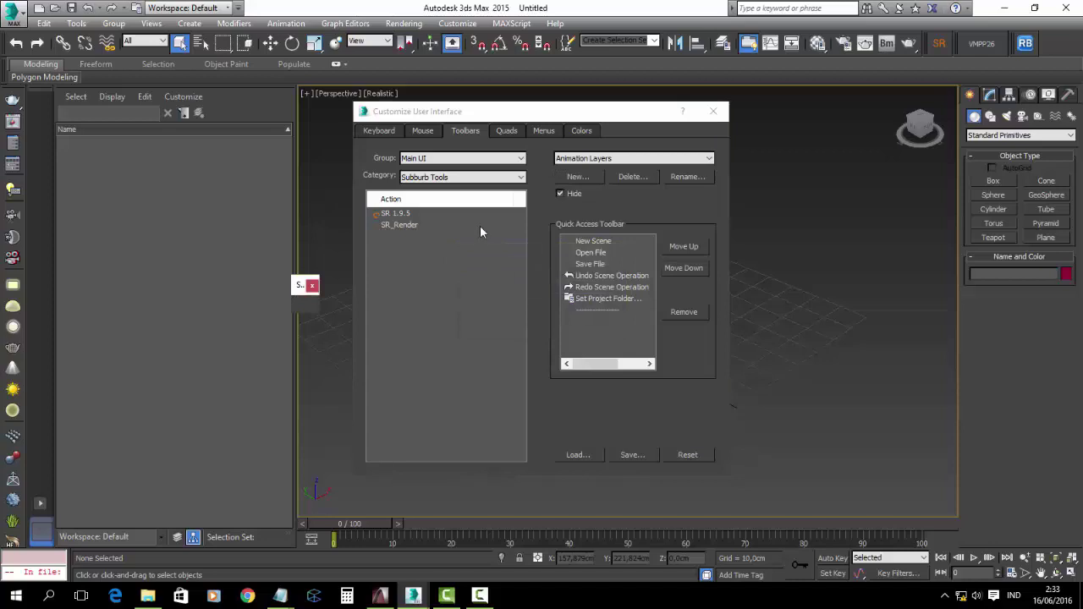
- Set the action Category to Track and select the Sweep Profile action
left_click(495, 177)
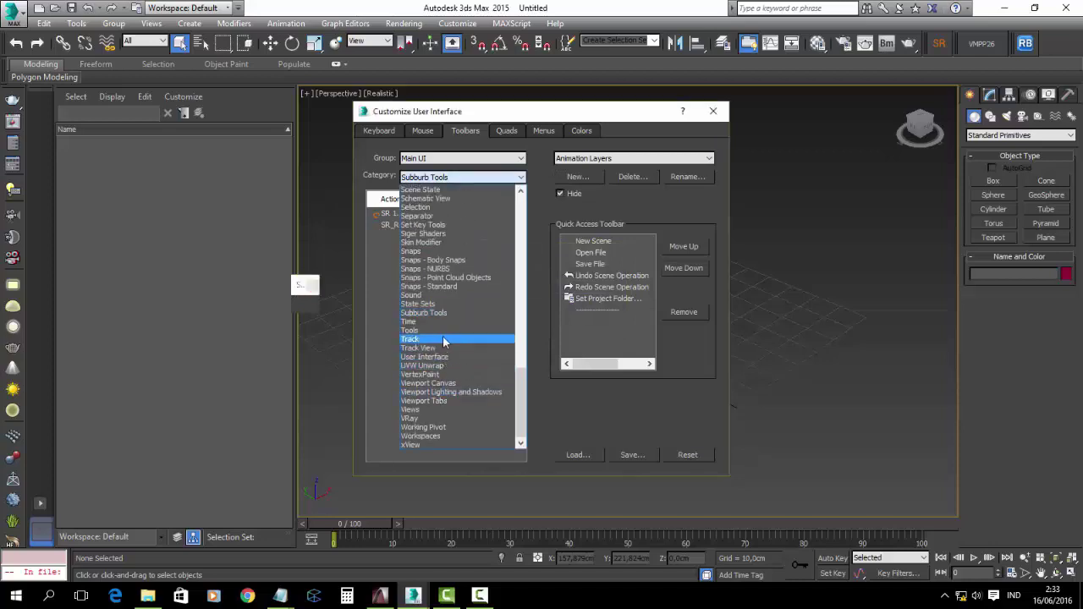
left_click(445, 339)
scroll(439, 367, "down", 5)
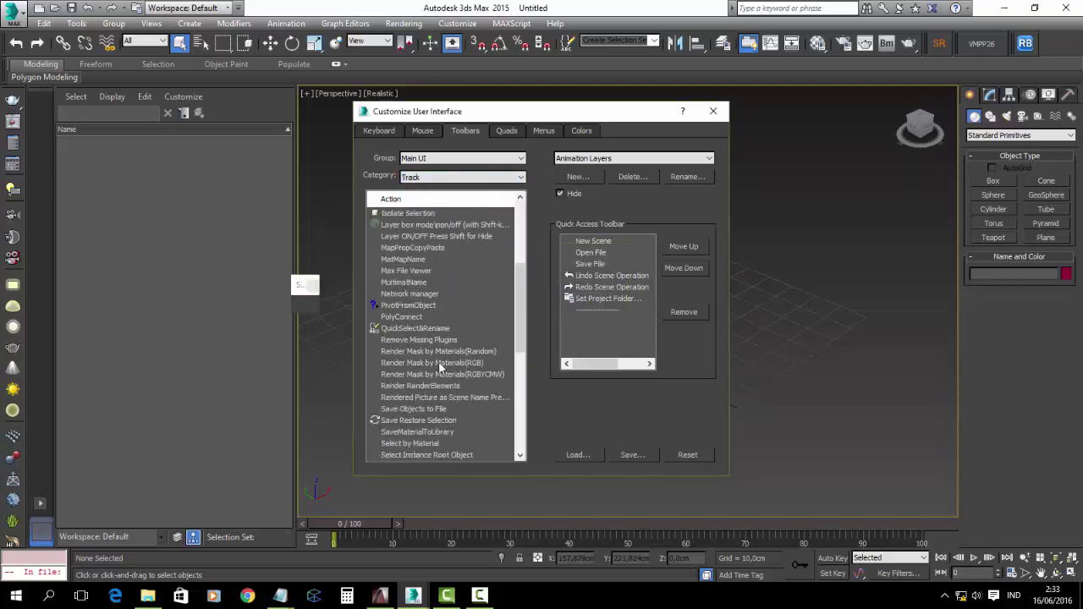
scroll(456, 348, "down", 3)
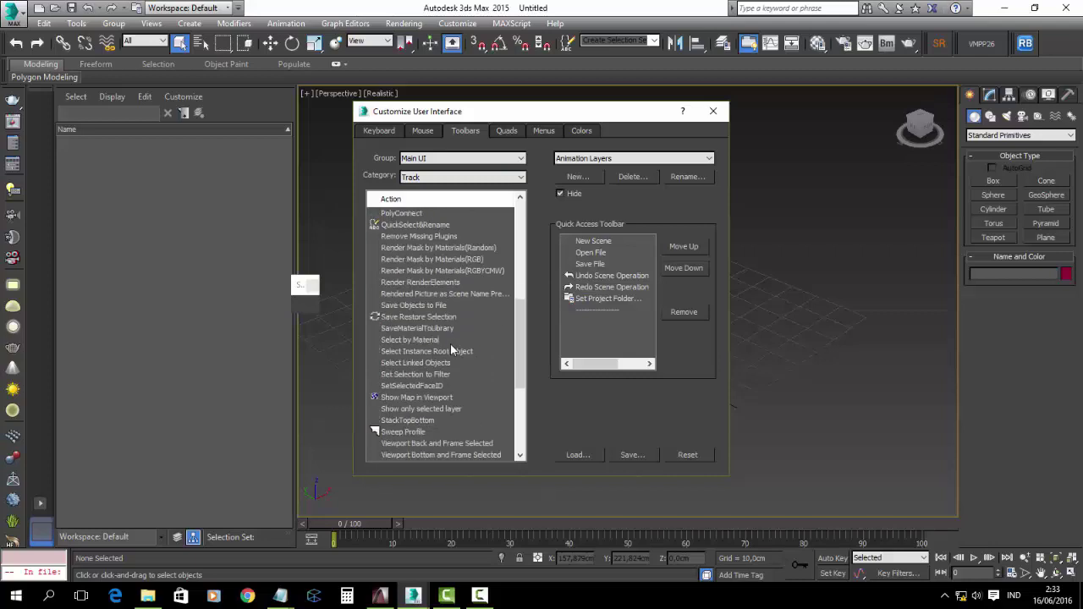
left_click(404, 433)
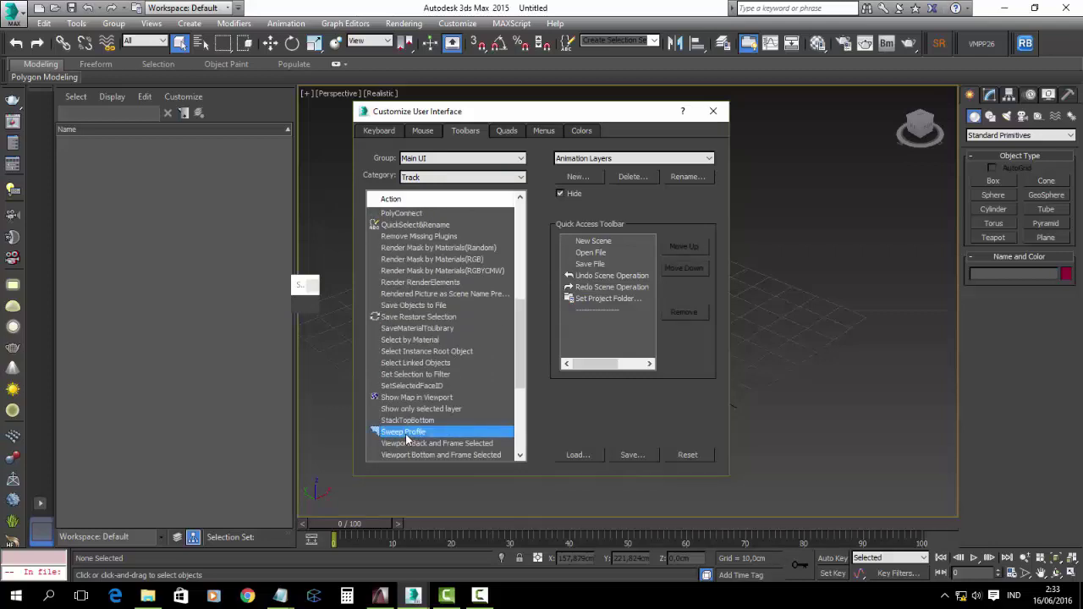
- Put Sweep Profile on the new toolbar and dock it beside RB on the main toolbar
left_click_drag(407, 438, 293, 288)
left_click_drag(294, 289, 297, 285)
left_click_drag(1046, 55, 1049, 50)
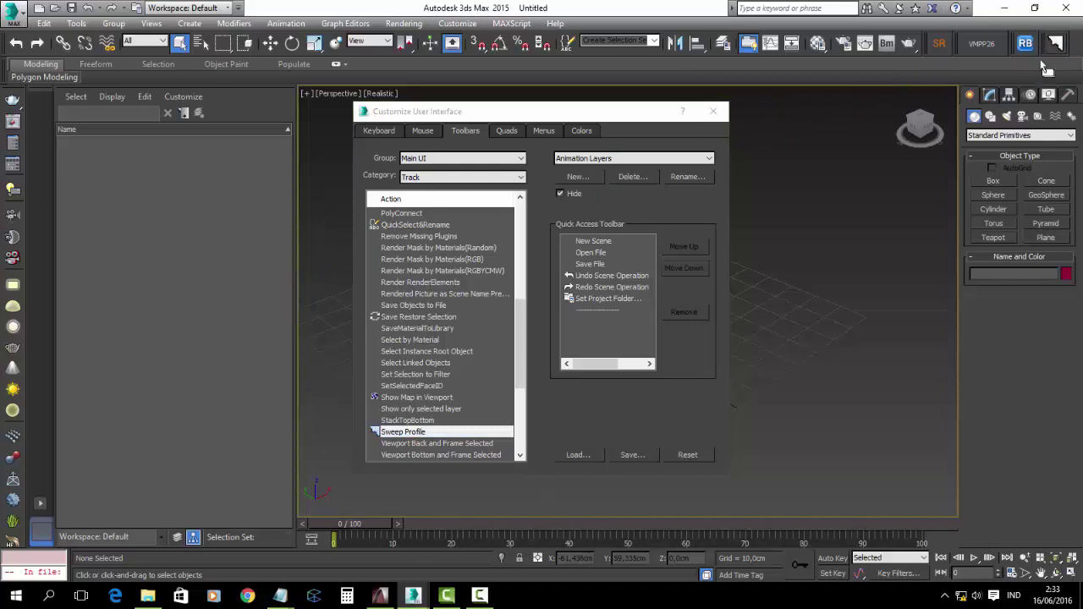
scroll(425, 369, "up", 5)
scroll(427, 372, "up", 5)
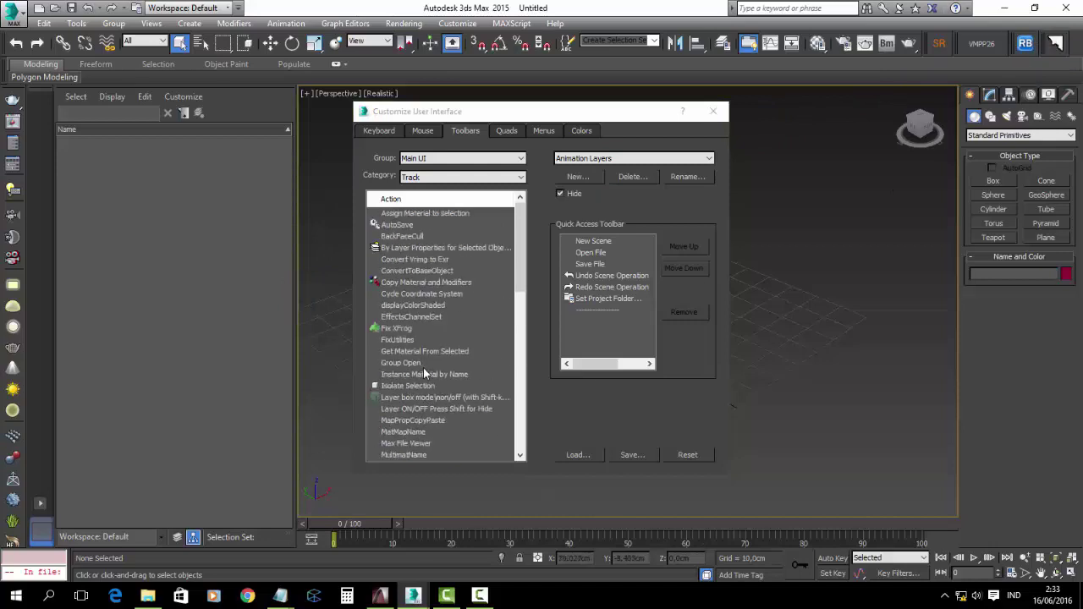
scroll(432, 377, "down", 5)
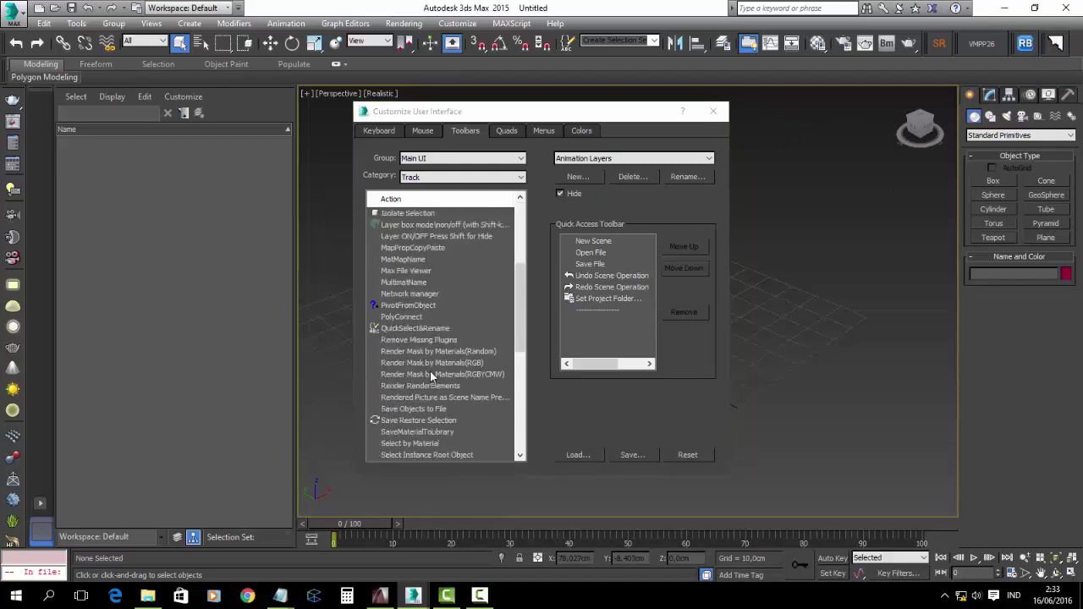
scroll(431, 376, "down", 5)
scroll(431, 377, "down", 3)
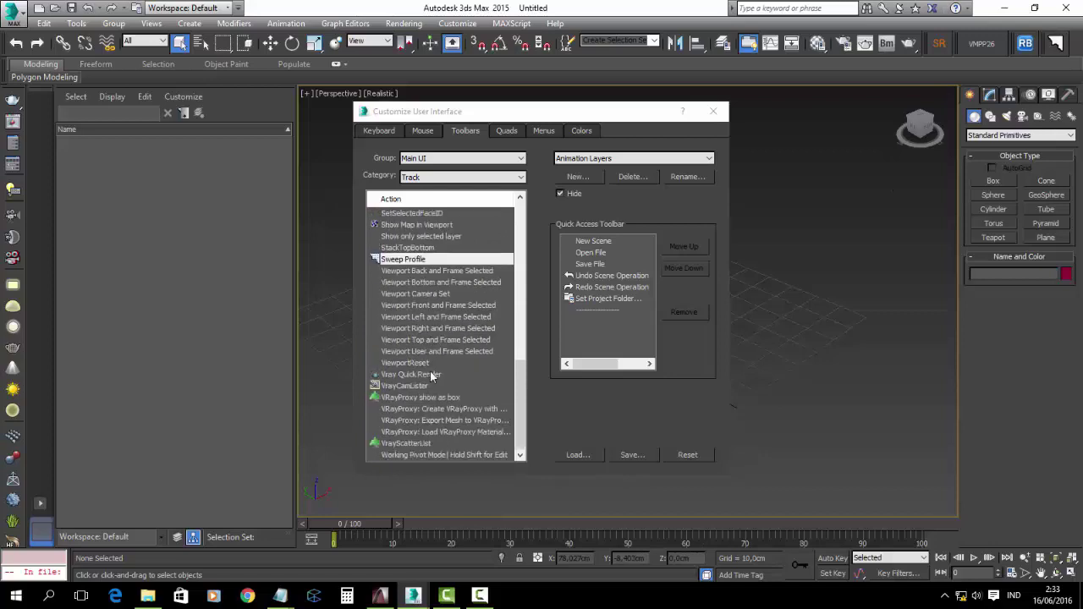
- Close Customize User Interface, dismissing the 'Can't write mouse' error
left_click(713, 111)
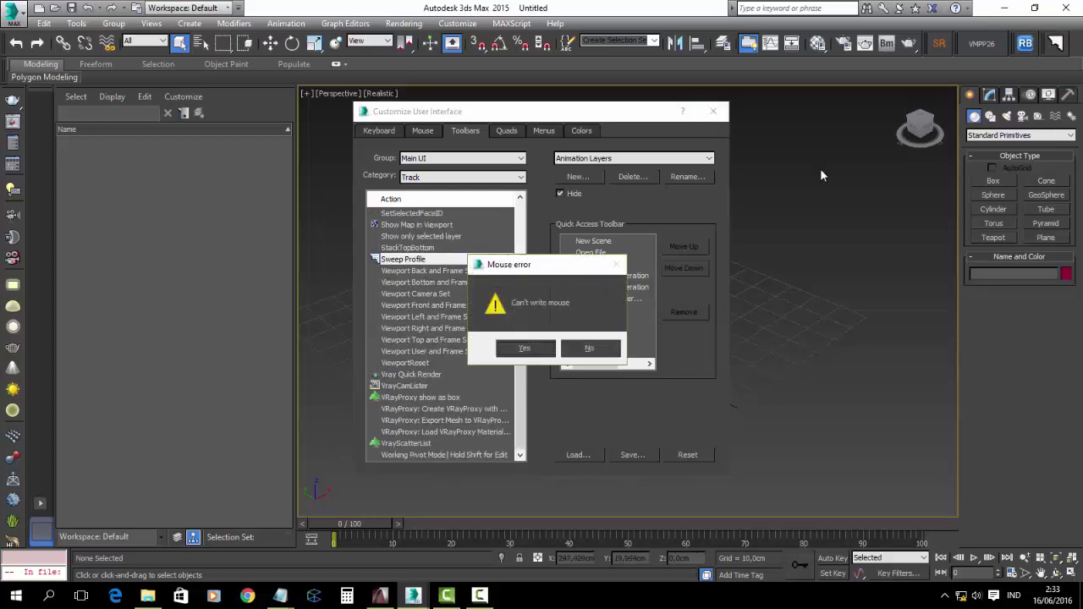
left_click(544, 355)
left_click(606, 354)
left_click(605, 353)
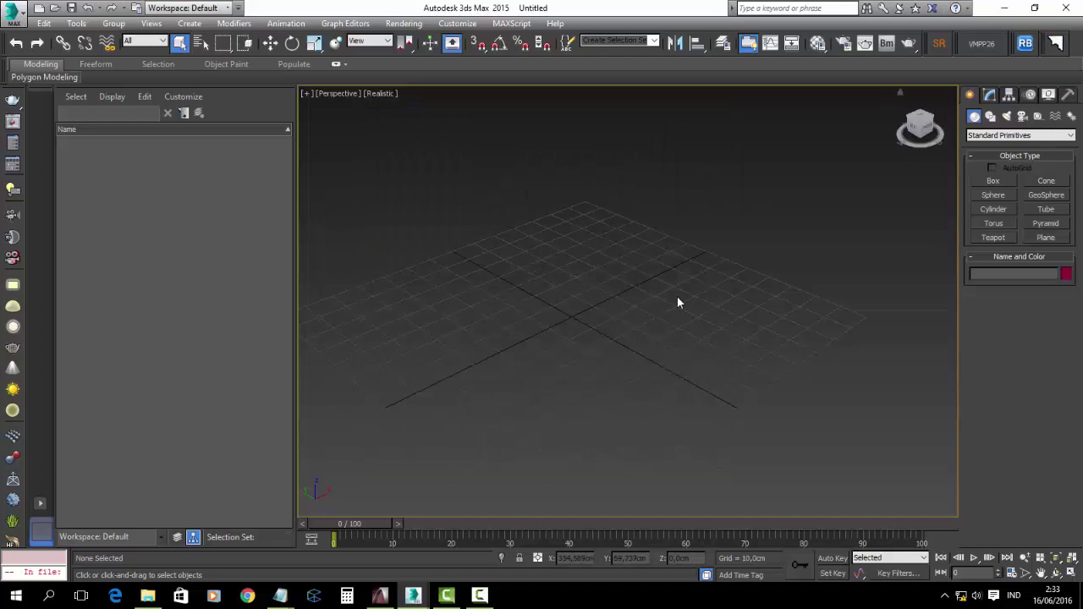
- Launch the Sweep Profile v.0.98 catalog with Ctrl+Shift+S and open File Explorer at SOFTWARE
key("ctrl+shift+s")
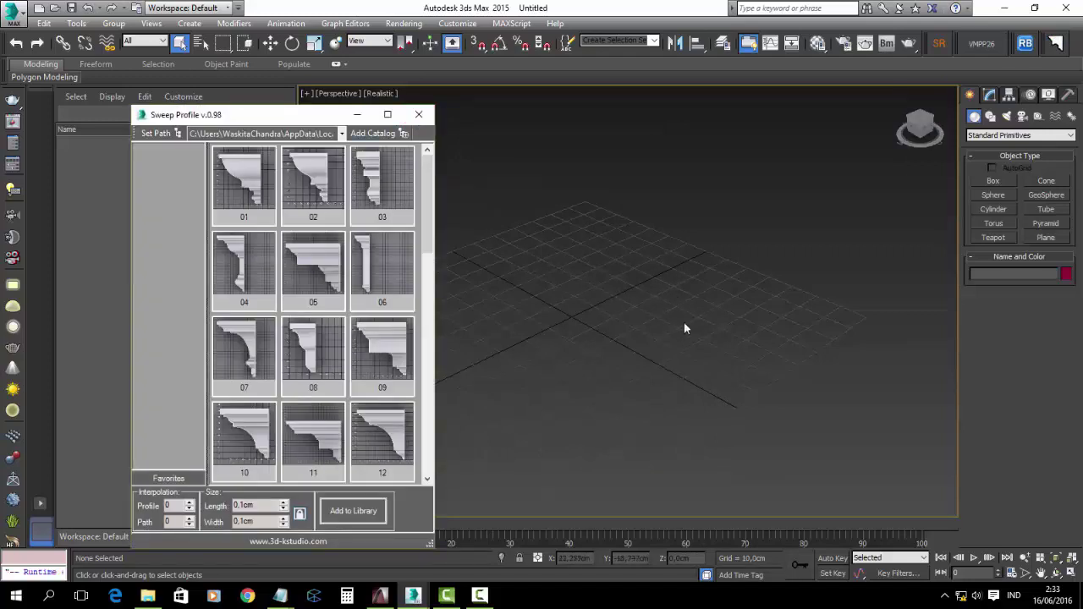
left_click(683, 321)
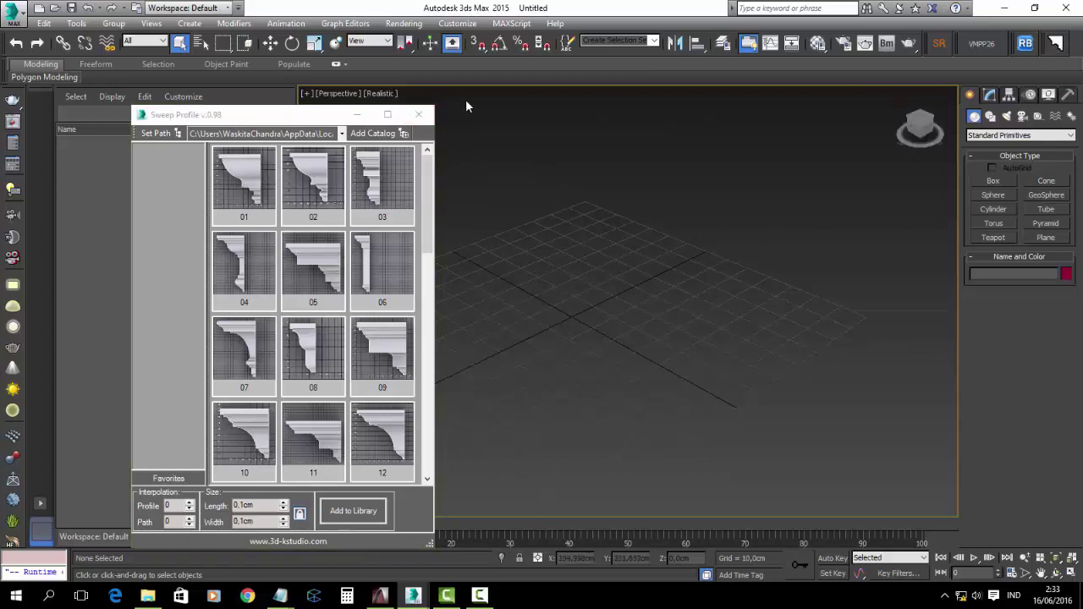
left_click(149, 594)
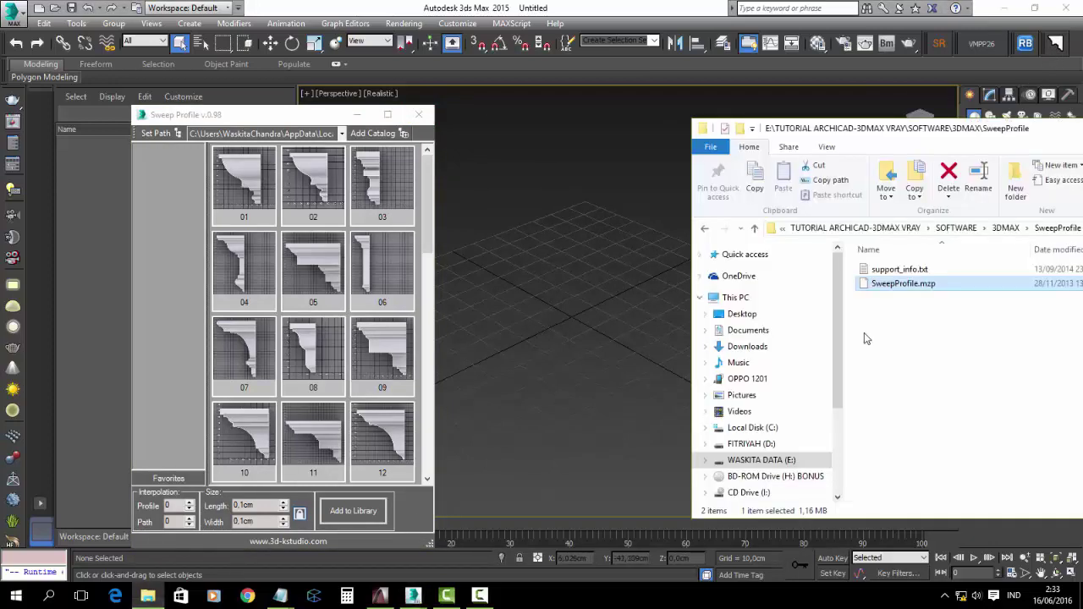
left_click_drag(912, 149, 611, 81)
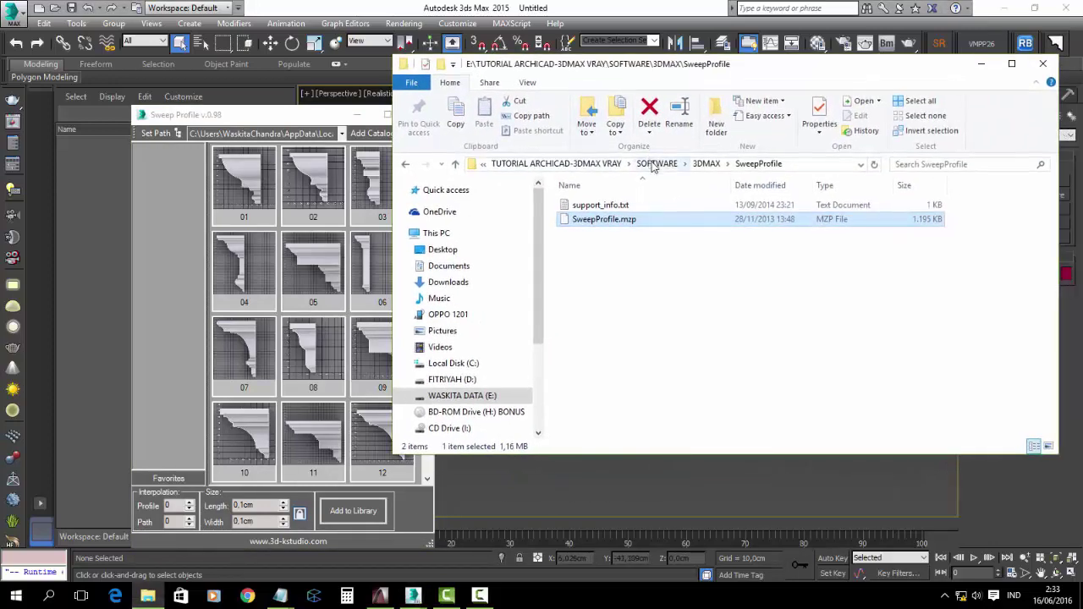
left_click(656, 165)
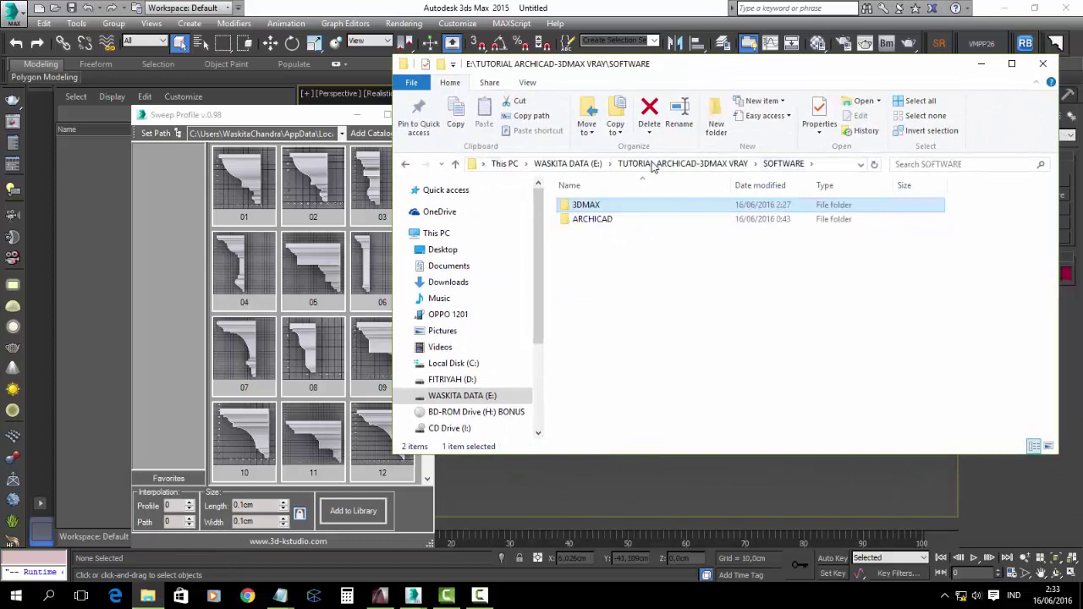
- Close the Sweep Profile window and open the external J: drive in File Explorer
left_click(324, 124)
left_click(419, 114)
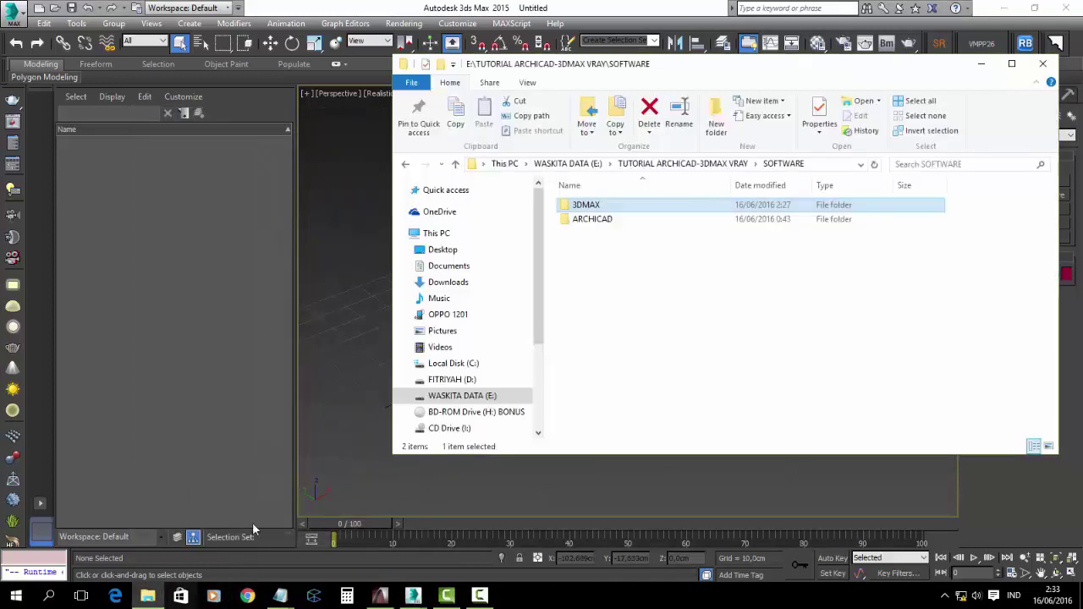
left_click_drag(542, 314, 544, 411)
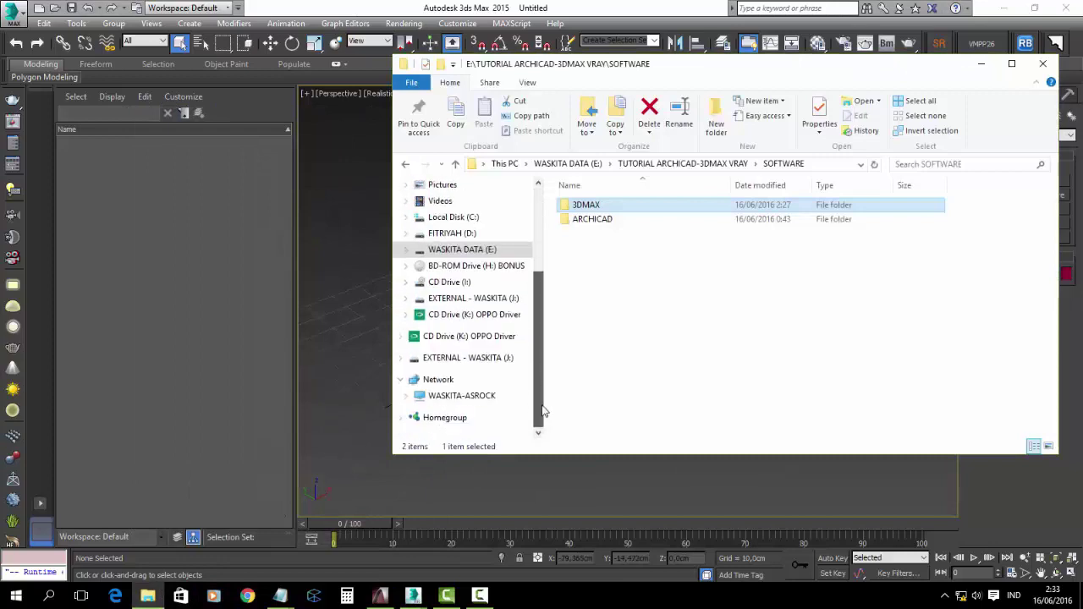
left_click(464, 298)
left_click(619, 364)
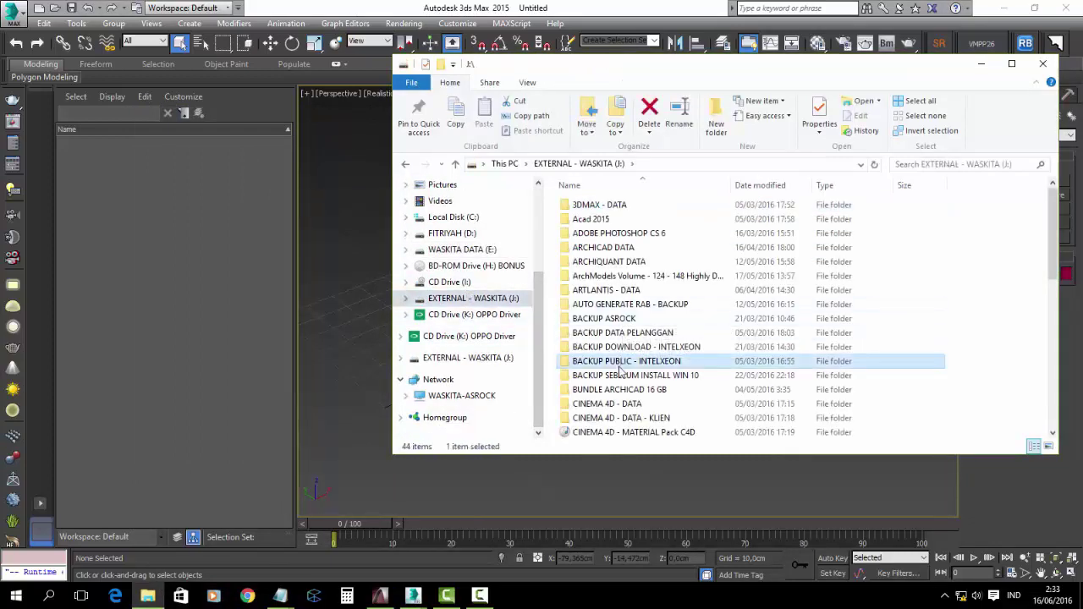
scroll(620, 367, "down", 4)
scroll(621, 377, "down", 5)
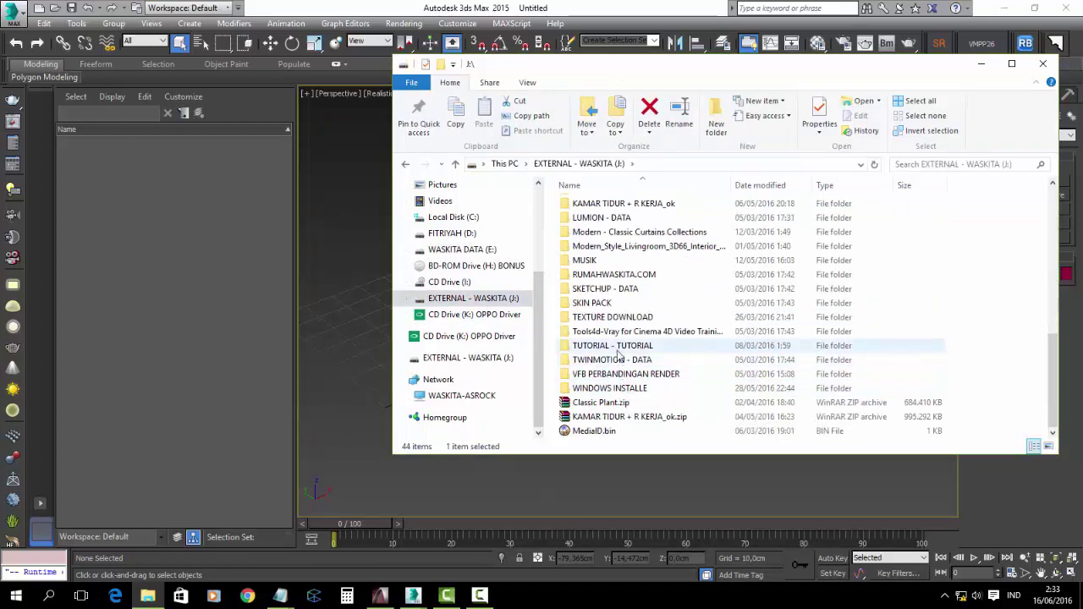
scroll(621, 362, "up", 1)
scroll(622, 353, "down", 1)
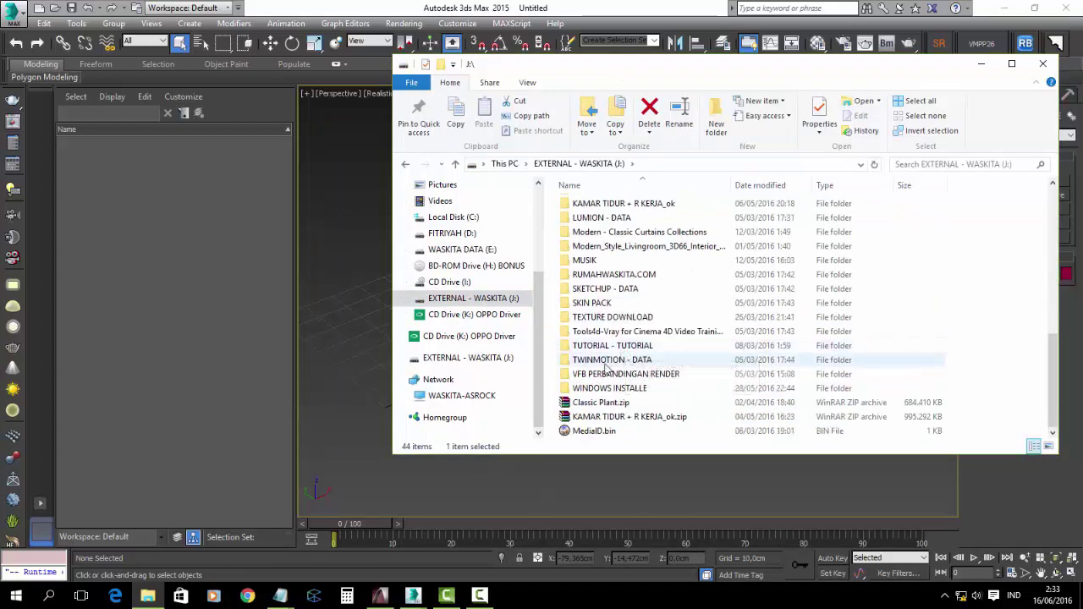
left_click(605, 377)
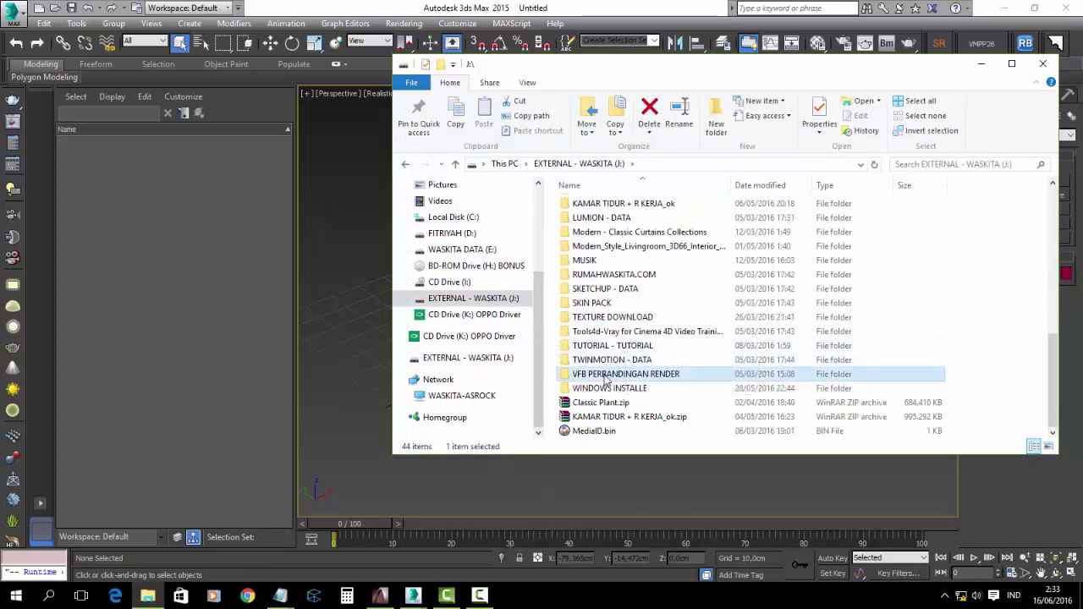
scroll(609, 322, "up", 10)
- Open 3DMAX - DATA > PLUGINS 3DMAX and scroll through its 86 plugin items
double_click(603, 205)
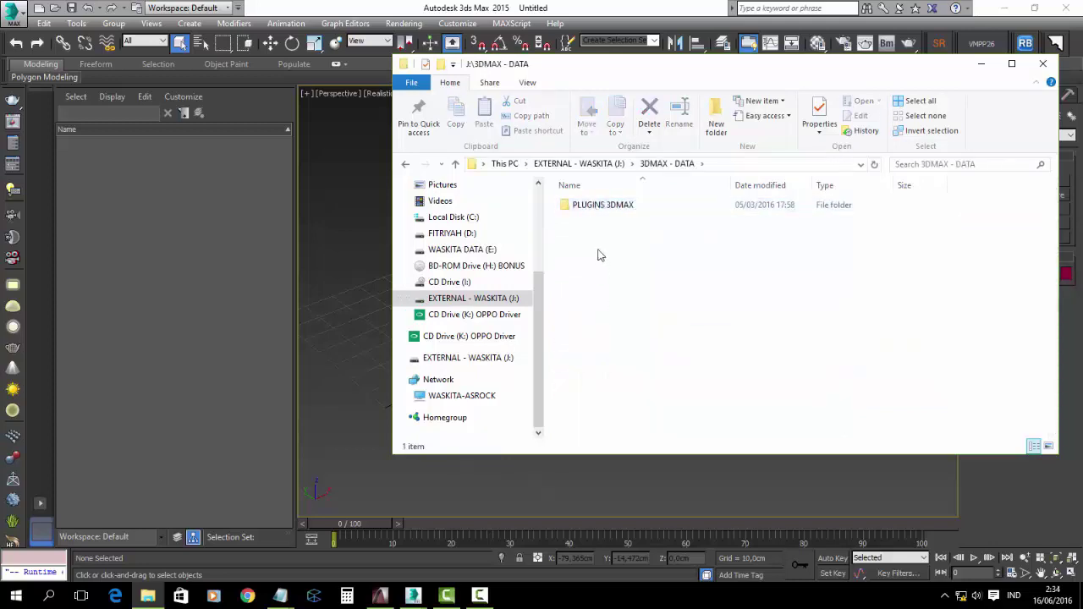
double_click(602, 205)
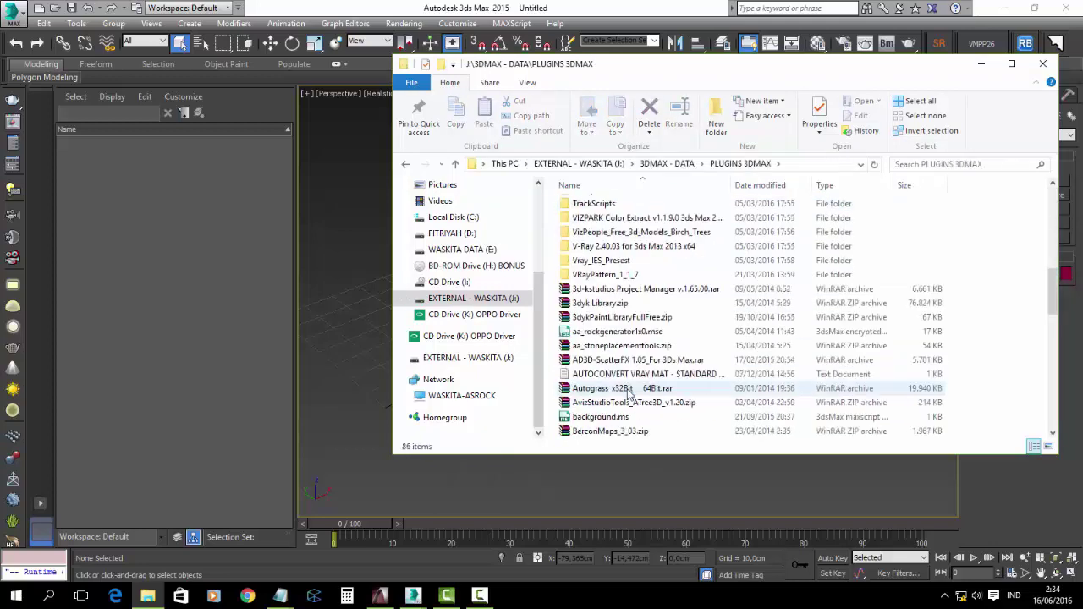
scroll(627, 392, "up", 4)
scroll(627, 393, "down", 5)
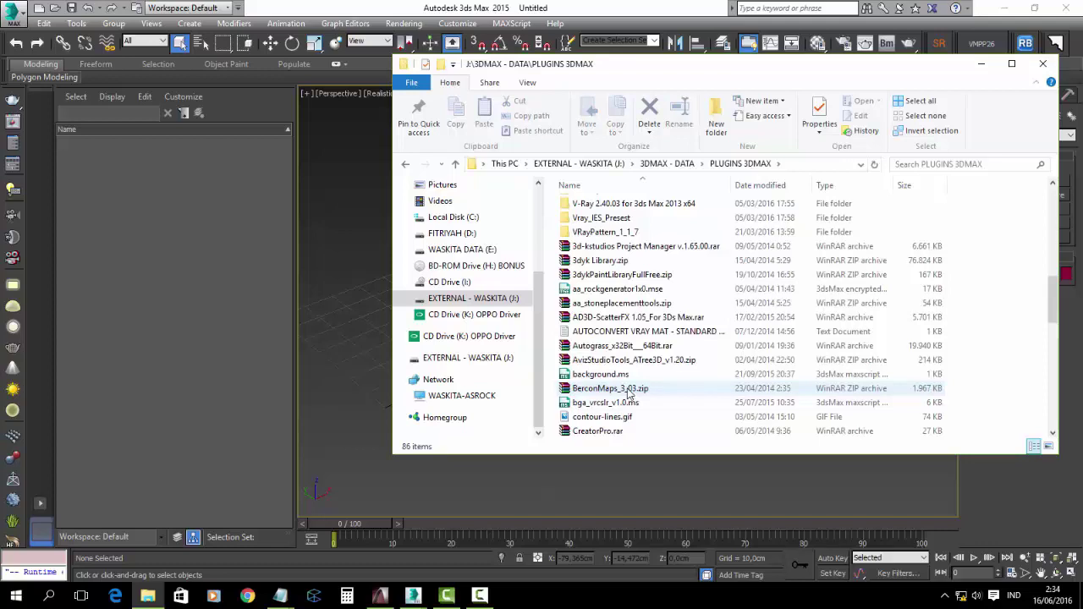
scroll(628, 392, "down", 1)
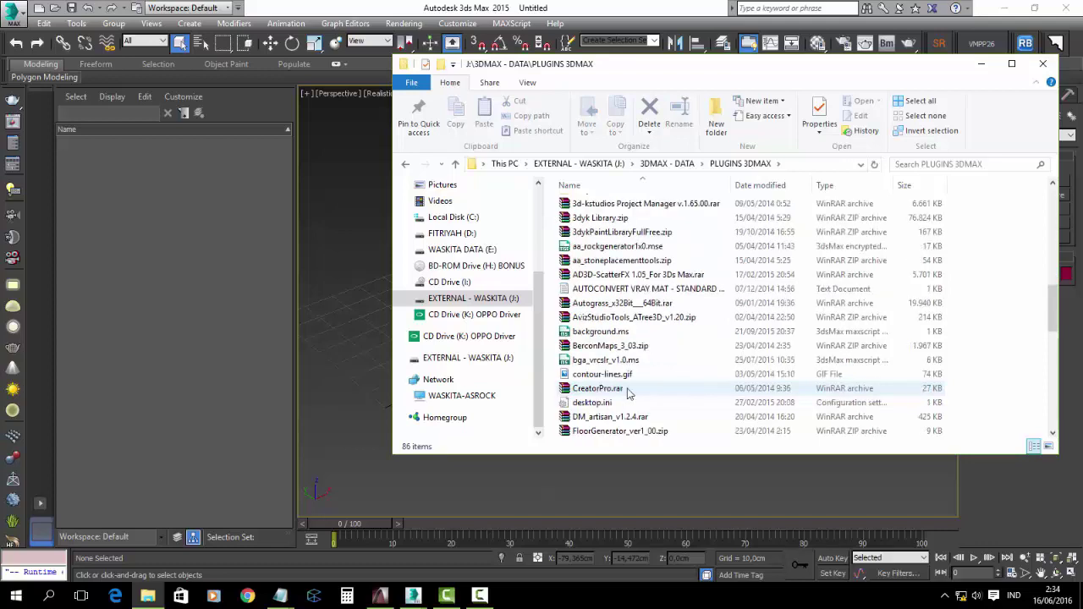
scroll(628, 393, "down", 1)
scroll(628, 392, "down", 1)
scroll(628, 392, "down", 4)
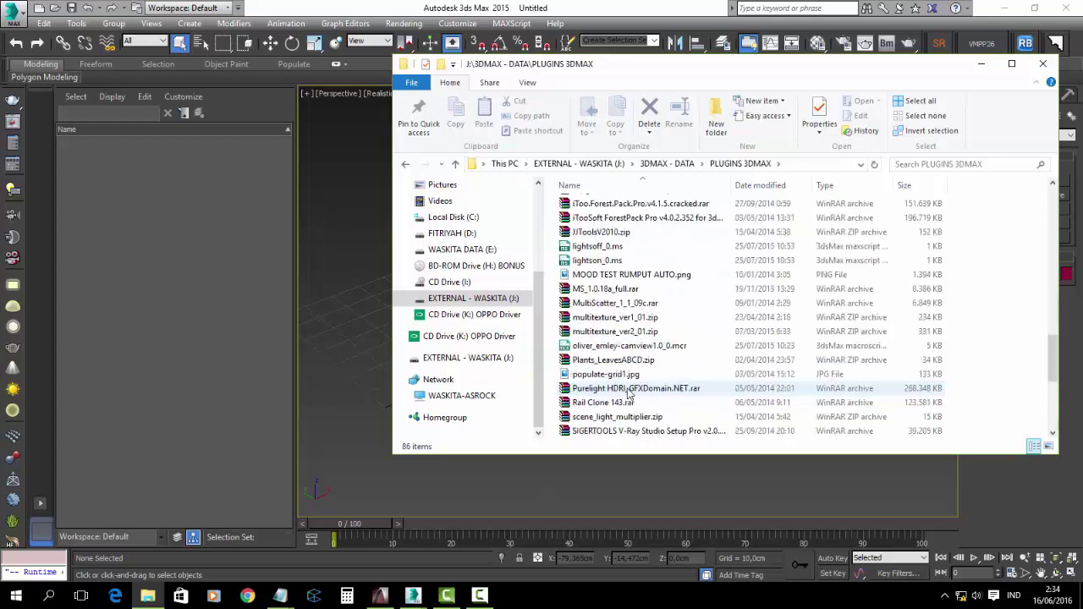
scroll(627, 393, "down", 1)
scroll(627, 392, "down", 2)
- Preview TrackScripts.zip in WinRAR, close it, and copy the archive
left_click(604, 404)
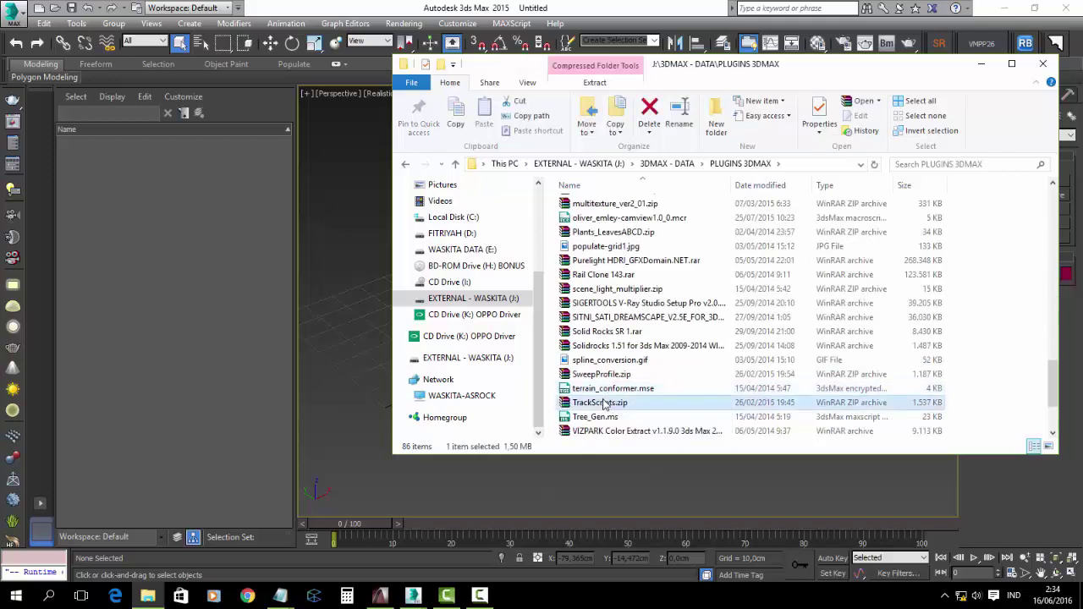
right_click(604, 404)
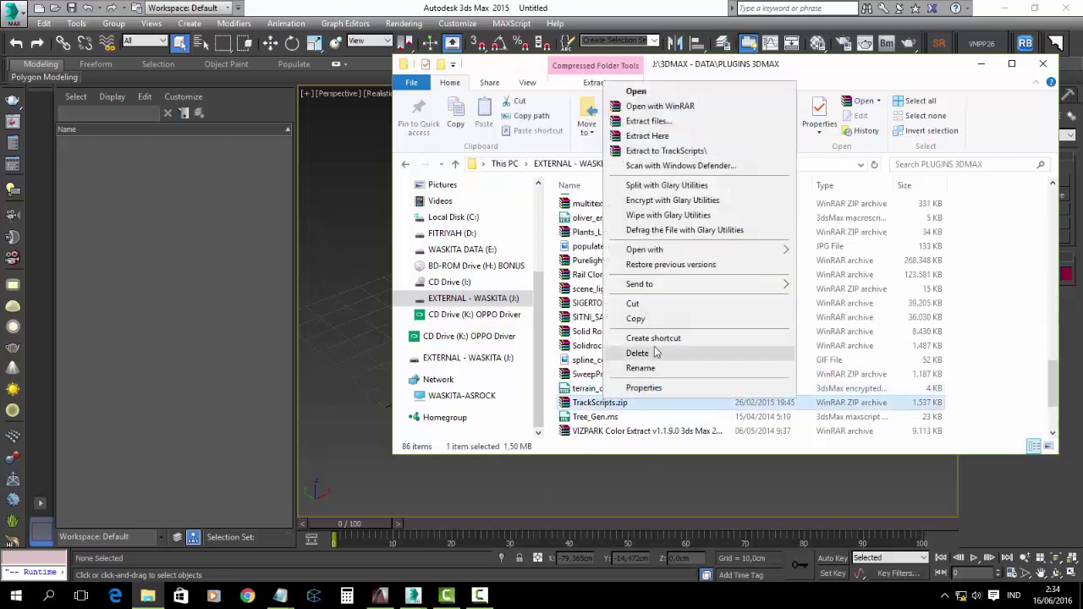
left_click(577, 406)
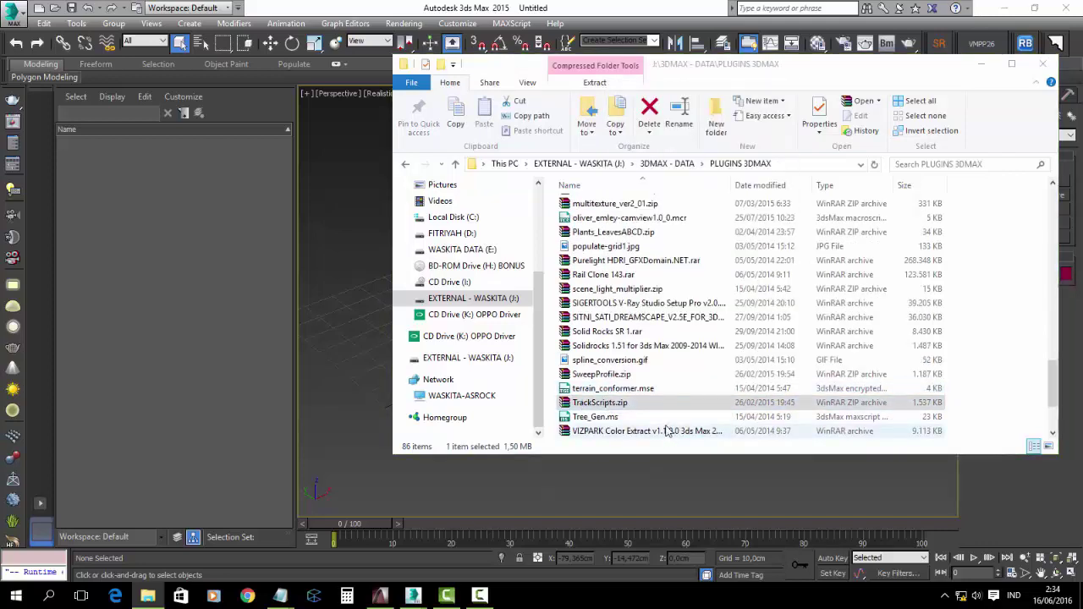
double_click(646, 404)
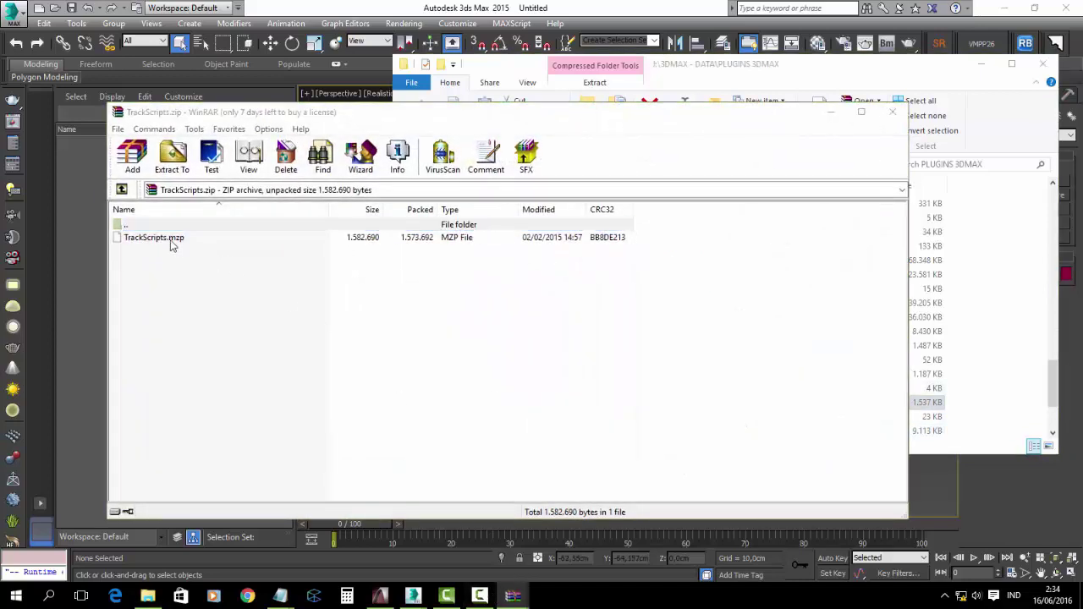
left_click(895, 114)
right_click(606, 403)
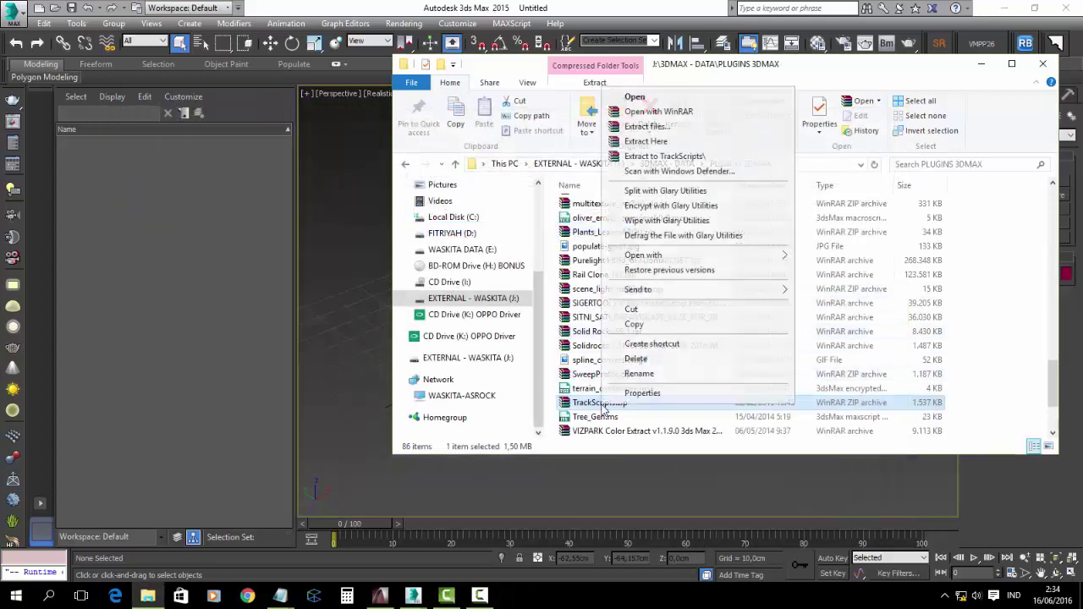
left_click(648, 328)
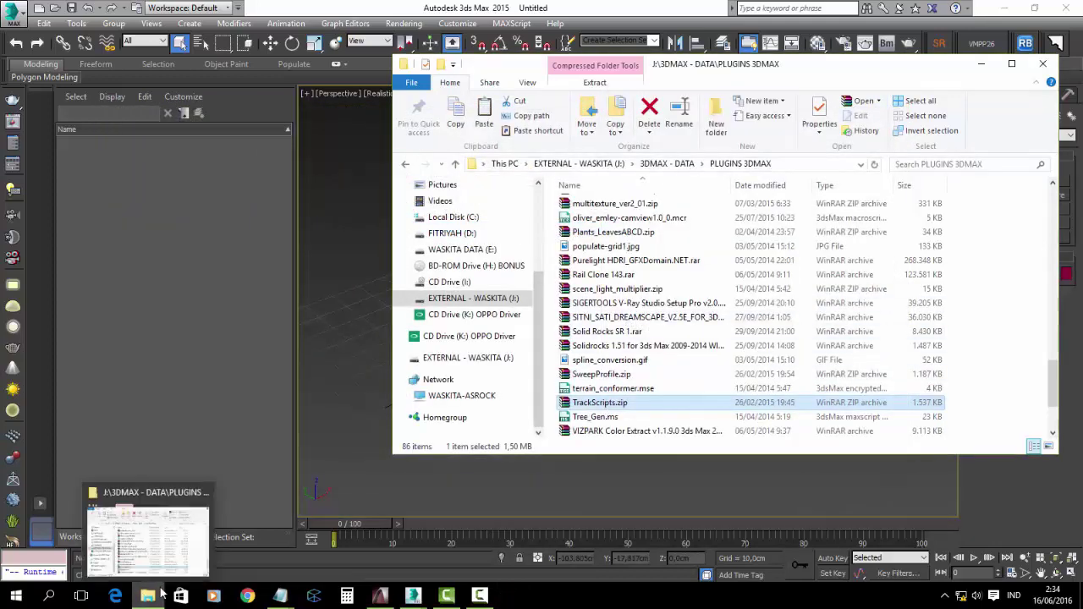
- Paste TrackScripts.zip into WASKITA DATA (E:) > TUTORIAL ARCHICAD-3DMAX VRAY > SOFTWARE > 3DMAX
mouse_move(465, 305)
left_click(457, 249)
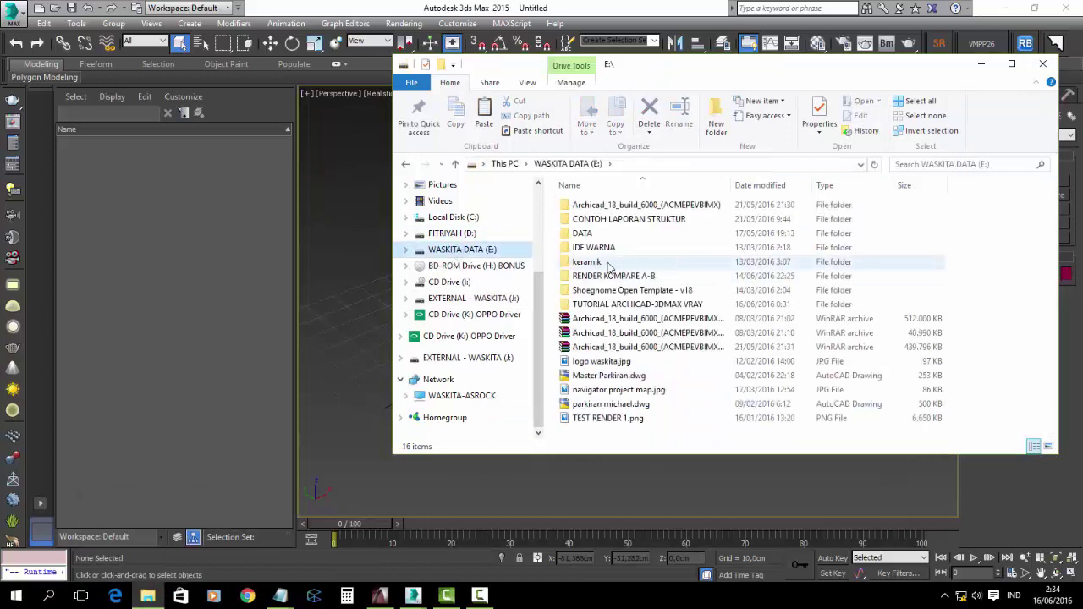
double_click(581, 306)
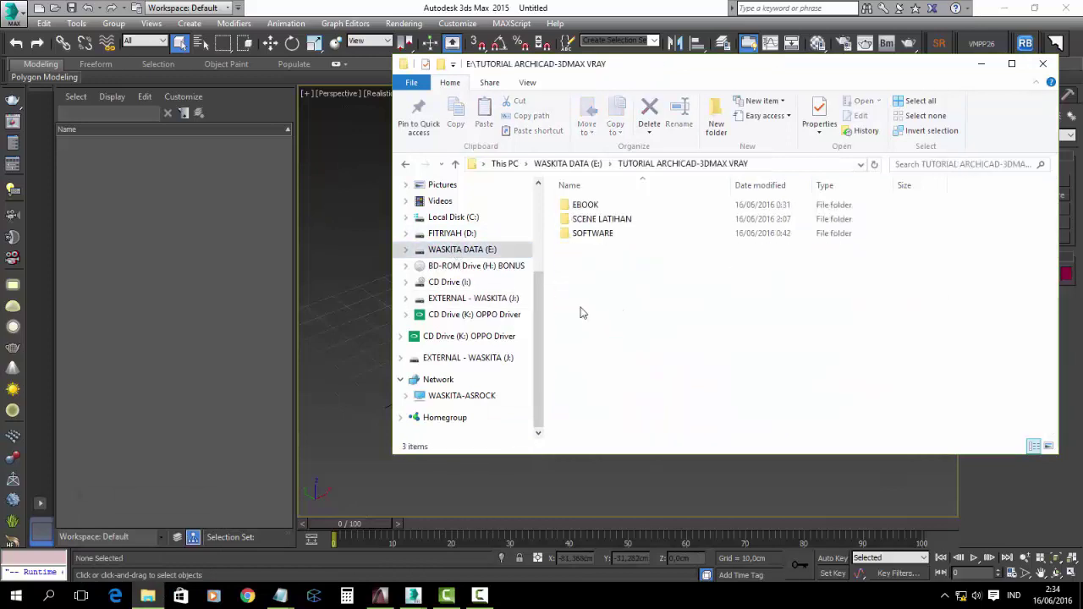
double_click(595, 234)
double_click(598, 208)
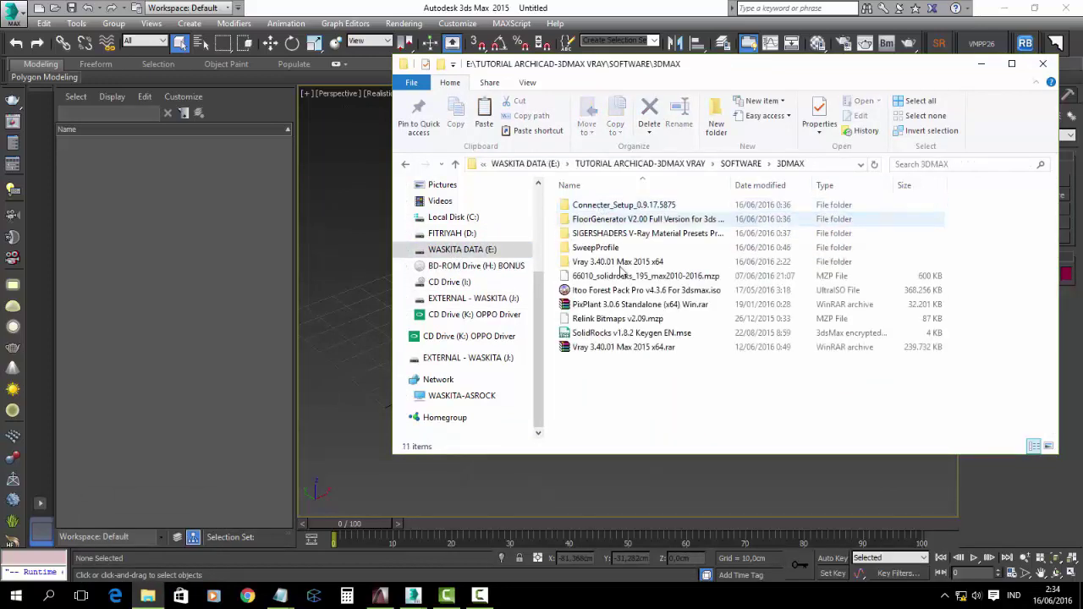
right_click(640, 381)
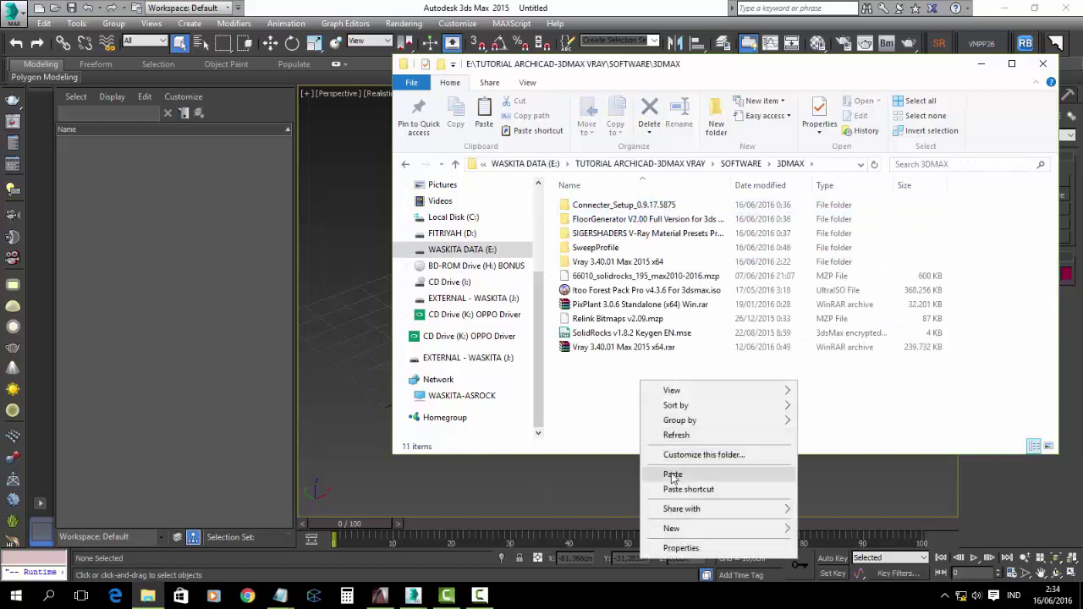
left_click(672, 474)
left_click(636, 409)
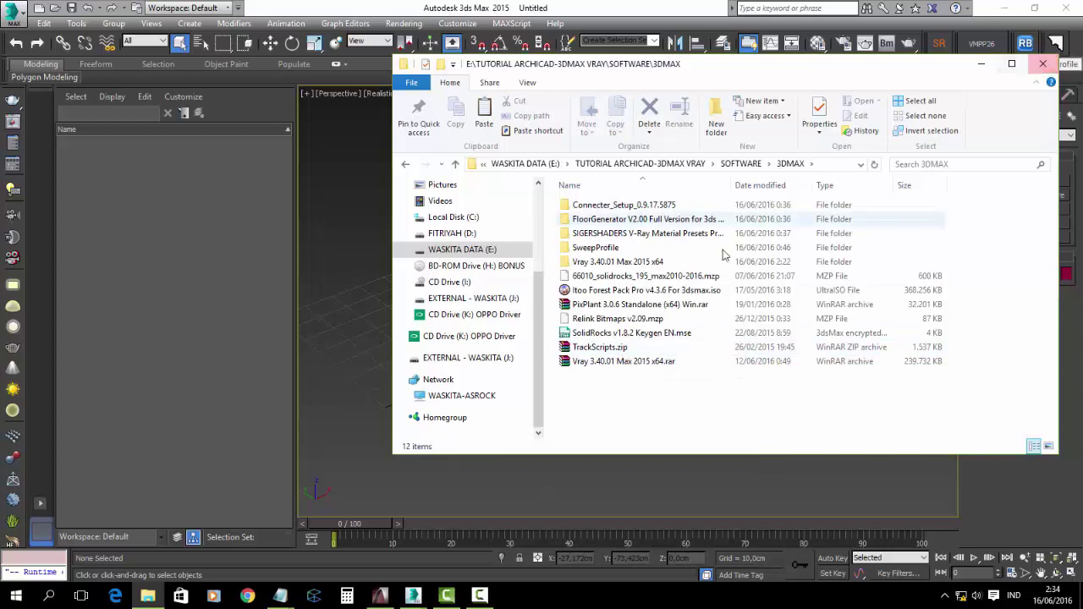
- Extract TrackScripts.zip into a TrackScripts folder
left_click(609, 350)
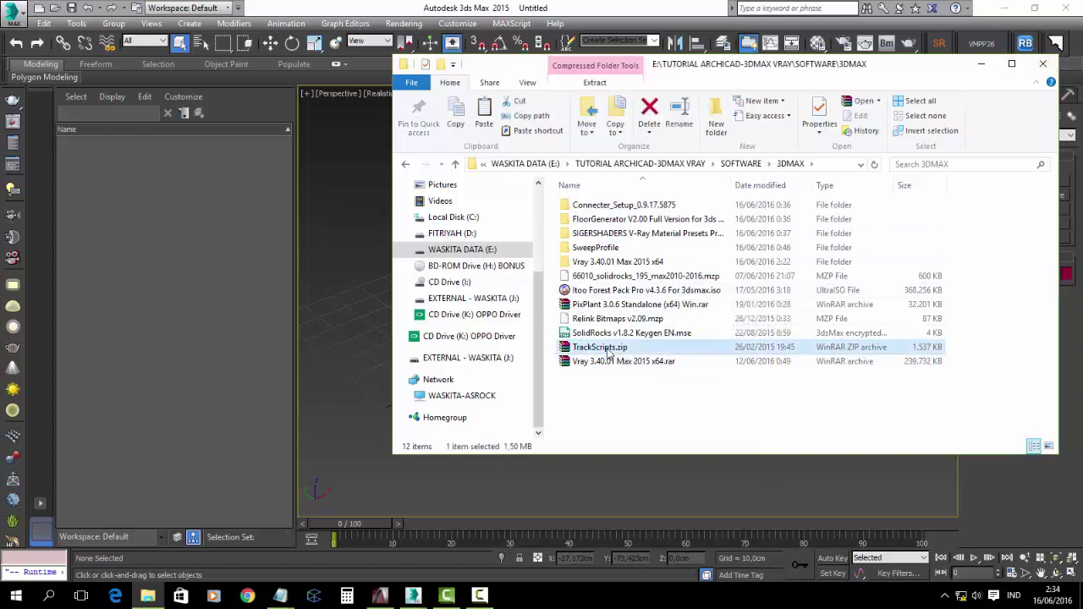
left_click(588, 250)
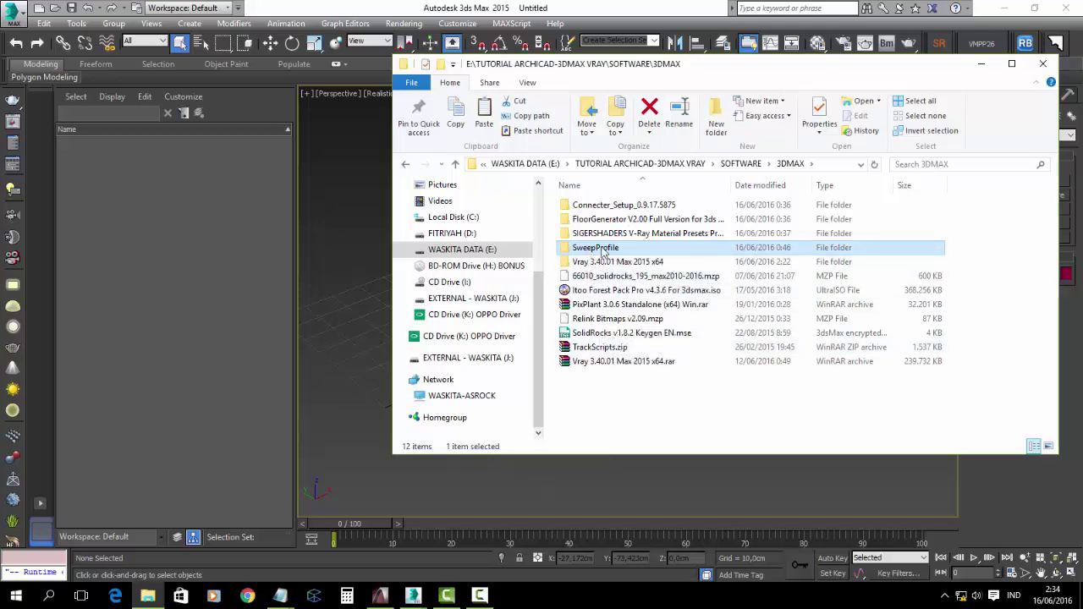
left_click(606, 349)
right_click(605, 349)
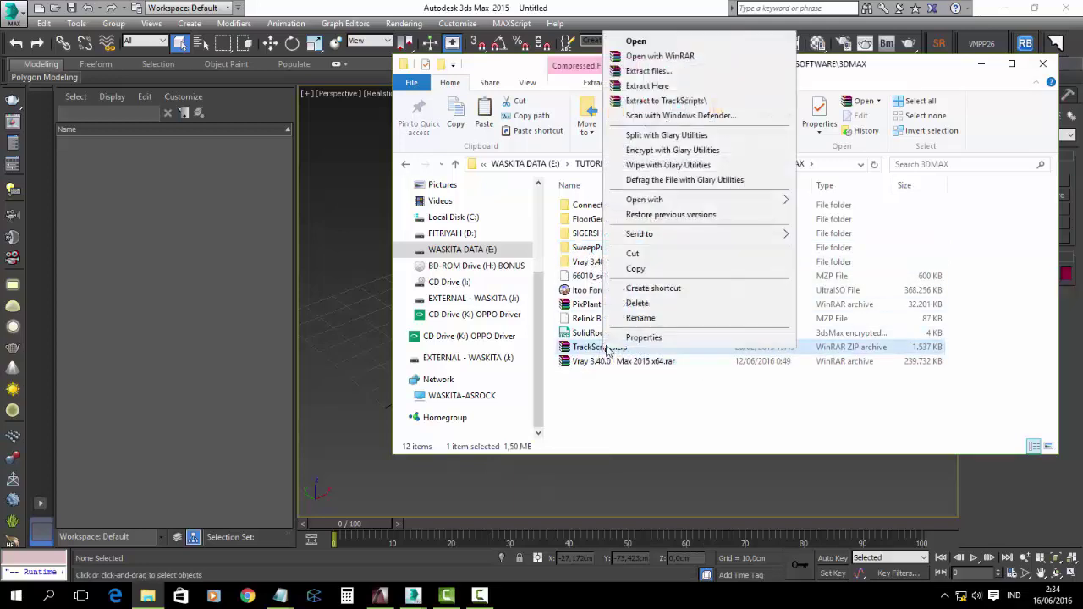
left_click(666, 101)
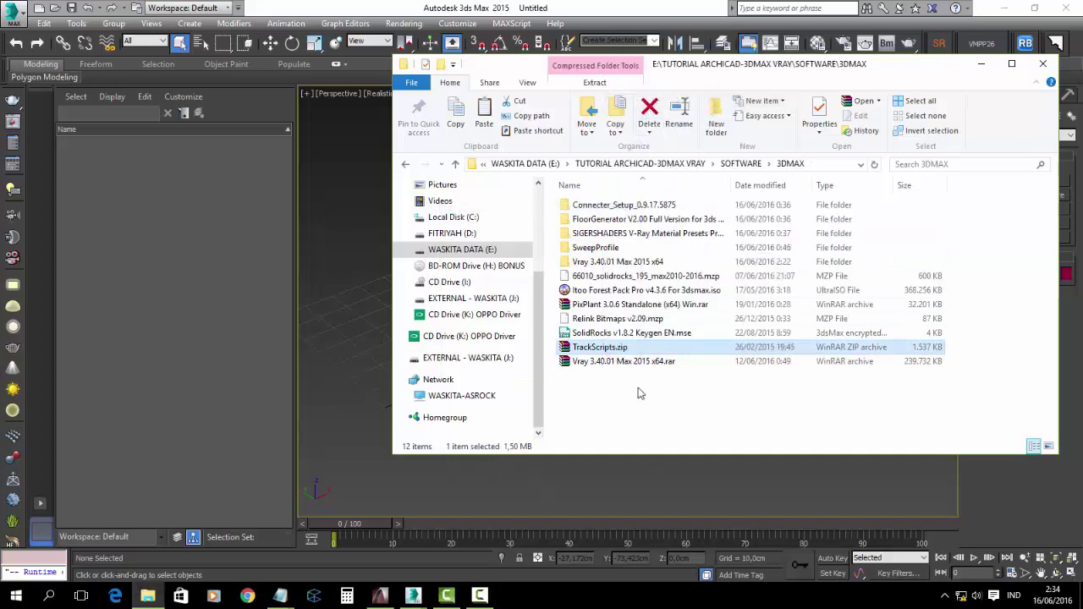
- Drop TrackScripts.mzp from the extracted folder into 3ds Max, then close the Install TrackScripts dialog
double_click(591, 261)
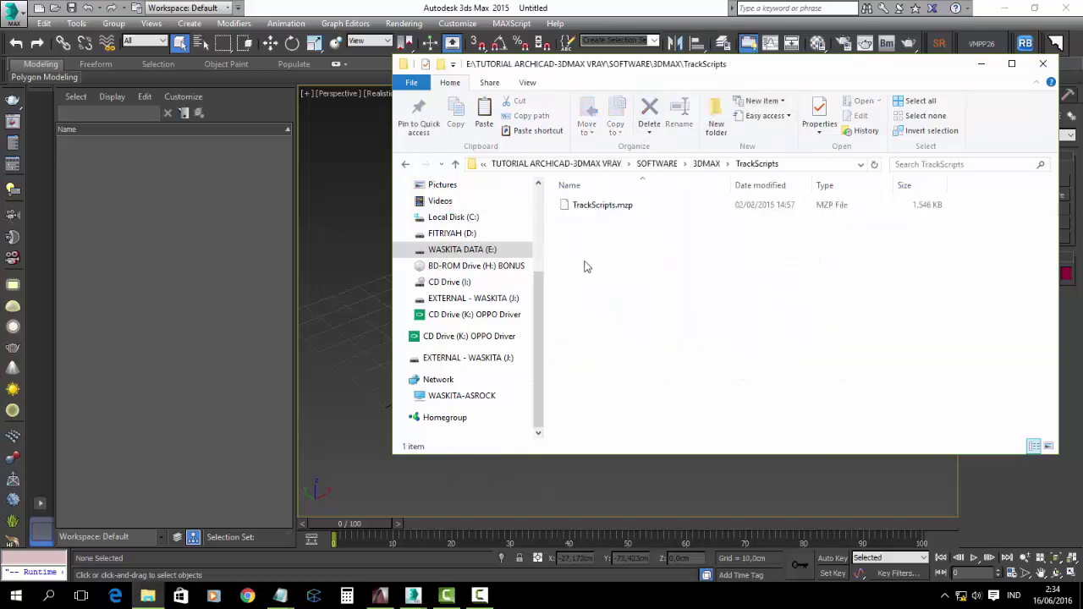
left_click_drag(597, 211, 372, 246)
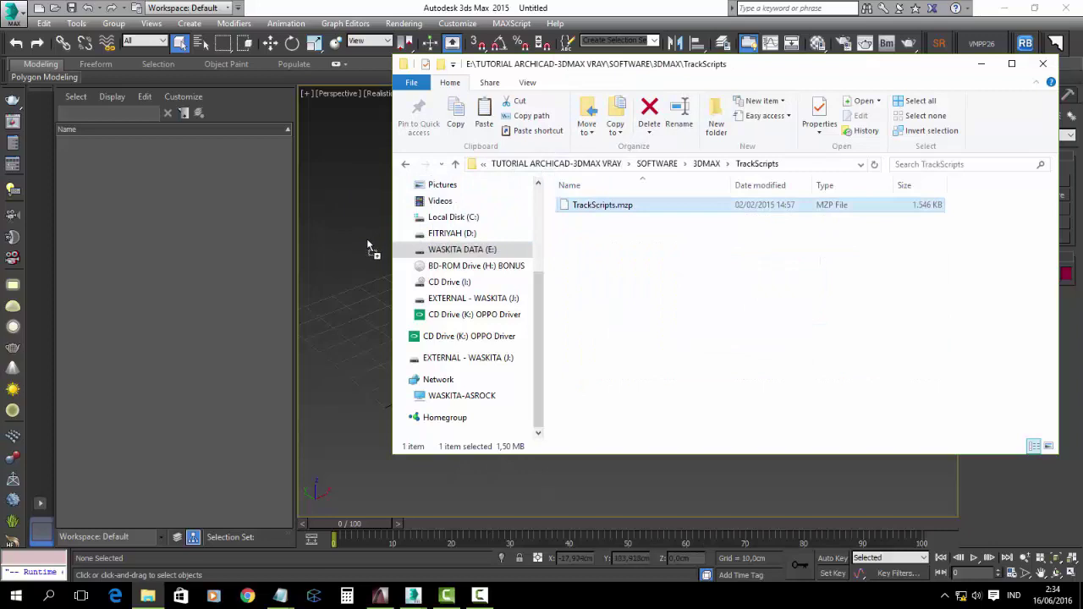
left_click_drag(686, 73, 922, 279)
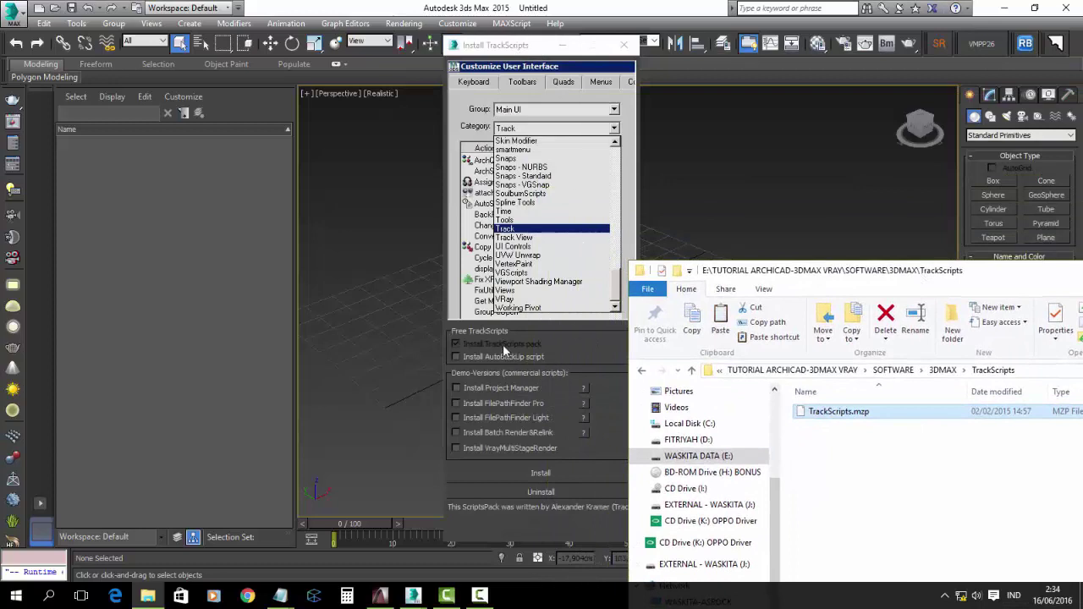
left_click_drag(746, 271, 821, 244)
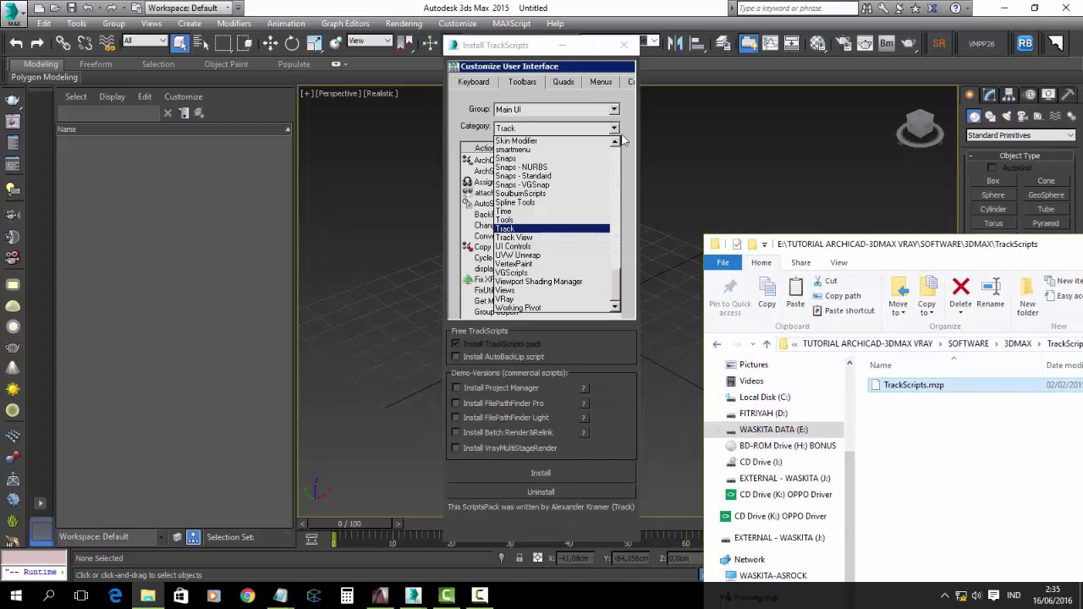
left_click(626, 45)
left_click(626, 45)
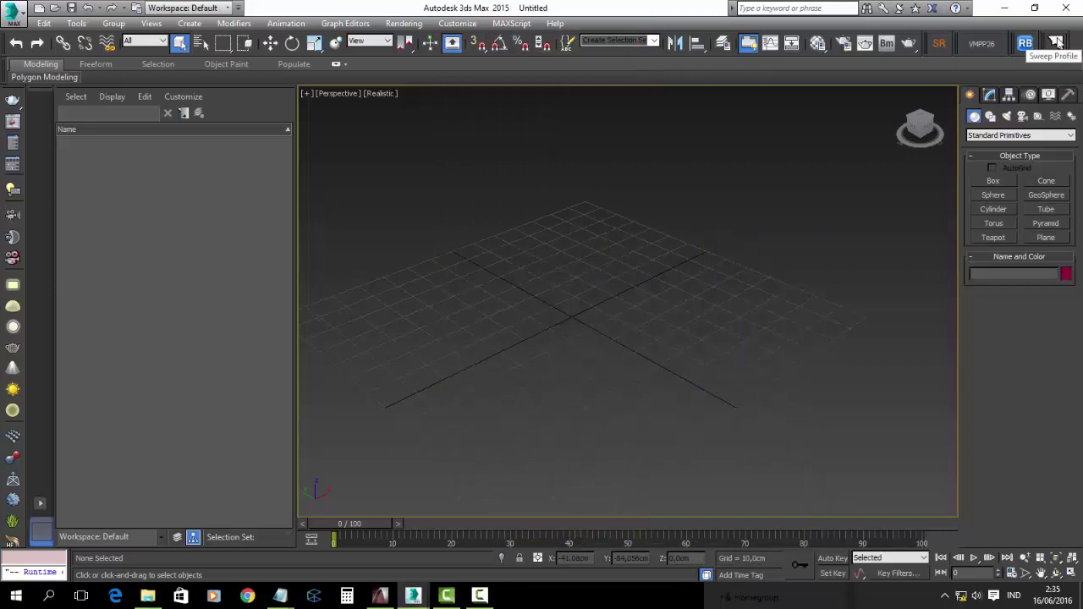
- Launch the Sweep Profile moulding catalogue and choose the Line spline shape
left_click(1057, 42)
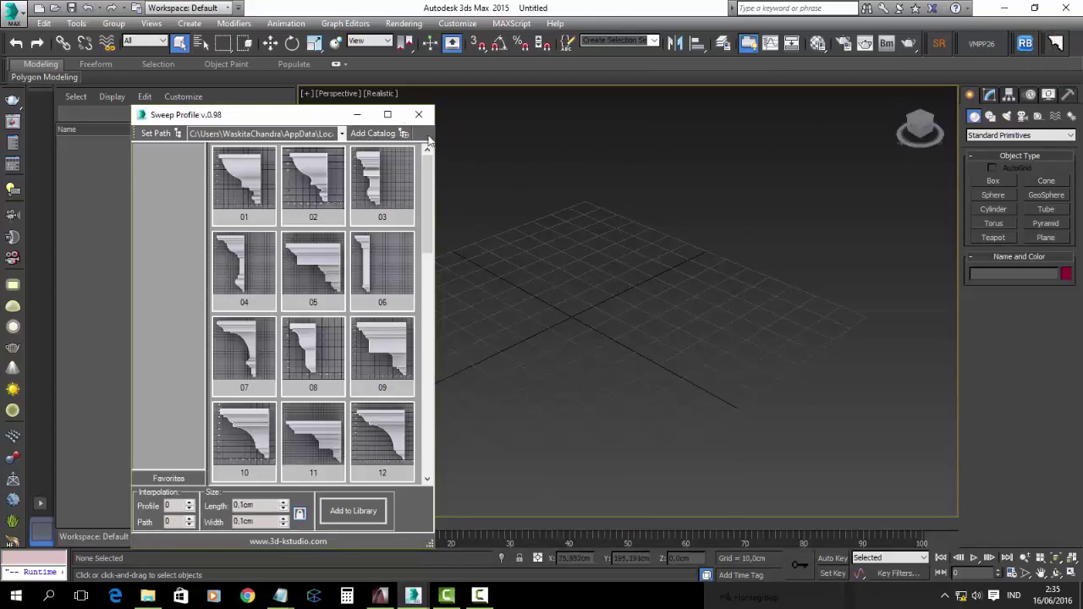
middle_click_drag(575, 285, 624, 281)
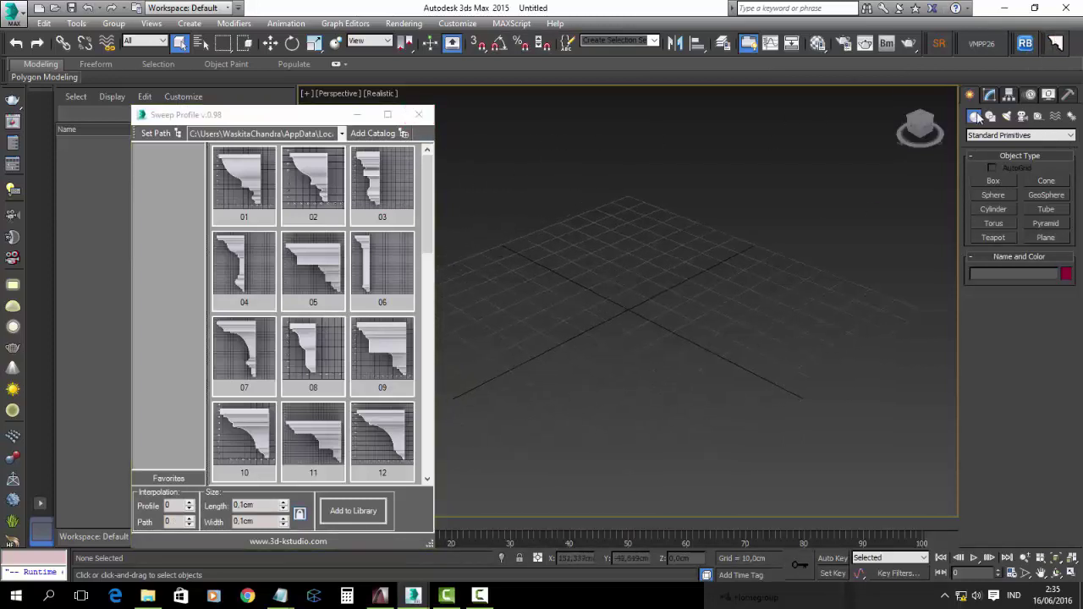
left_click(989, 115)
left_click(993, 192)
scroll(685, 308, "down", 3)
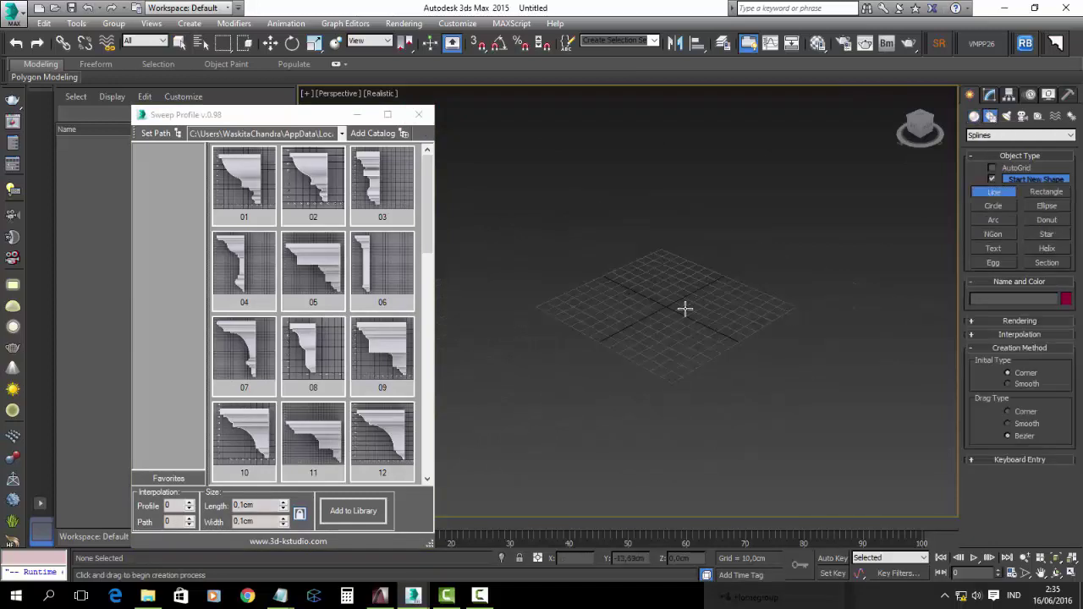
- Draw a six-point Line001 spline path across the viewport and finish it
middle_click_drag(685, 309, 736, 317)
left_click(521, 302)
left_click(690, 386)
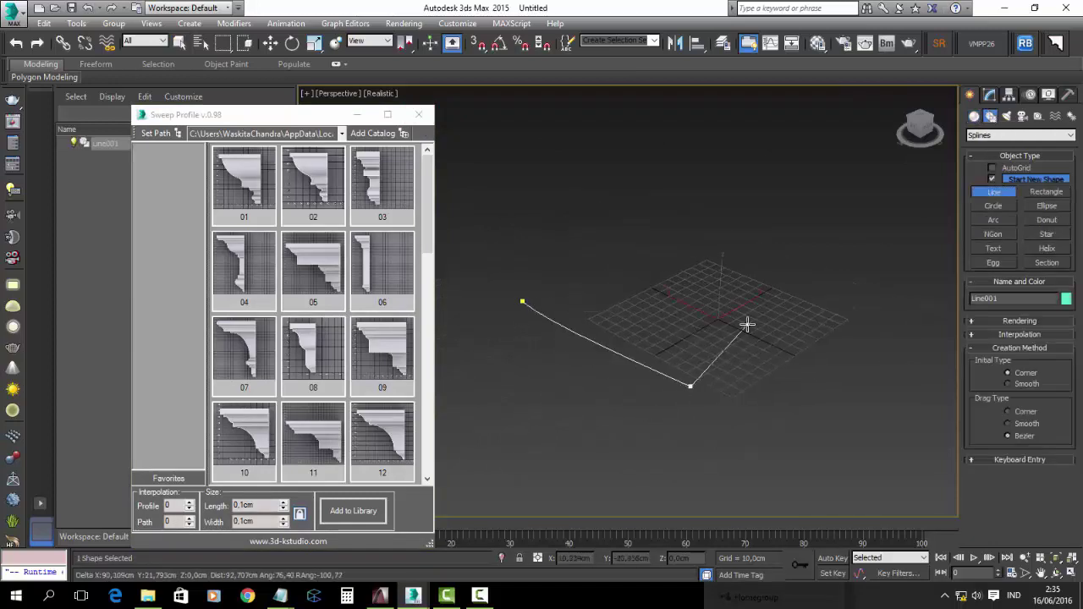
left_click(747, 324)
left_click(860, 296)
left_click(858, 237)
right_click(858, 236)
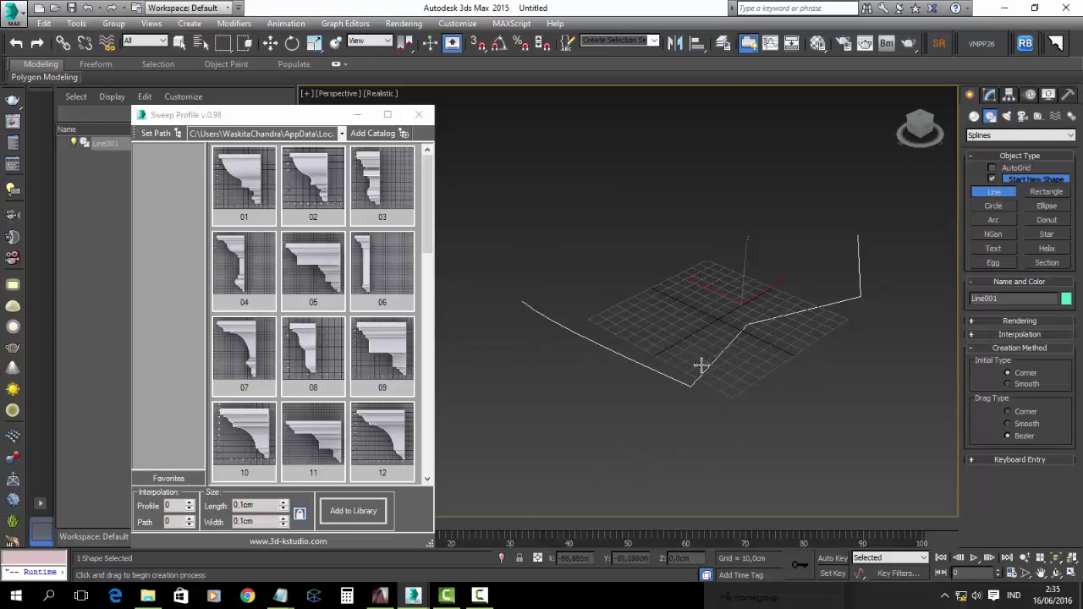
mouse_move(701, 365)
middle_mouse_down("alt")
mouse_move(713, 346)
mouse_move(669, 324)
mouse_move(669, 363)
mouse_move(596, 343)
middle_mouse_up("alt")
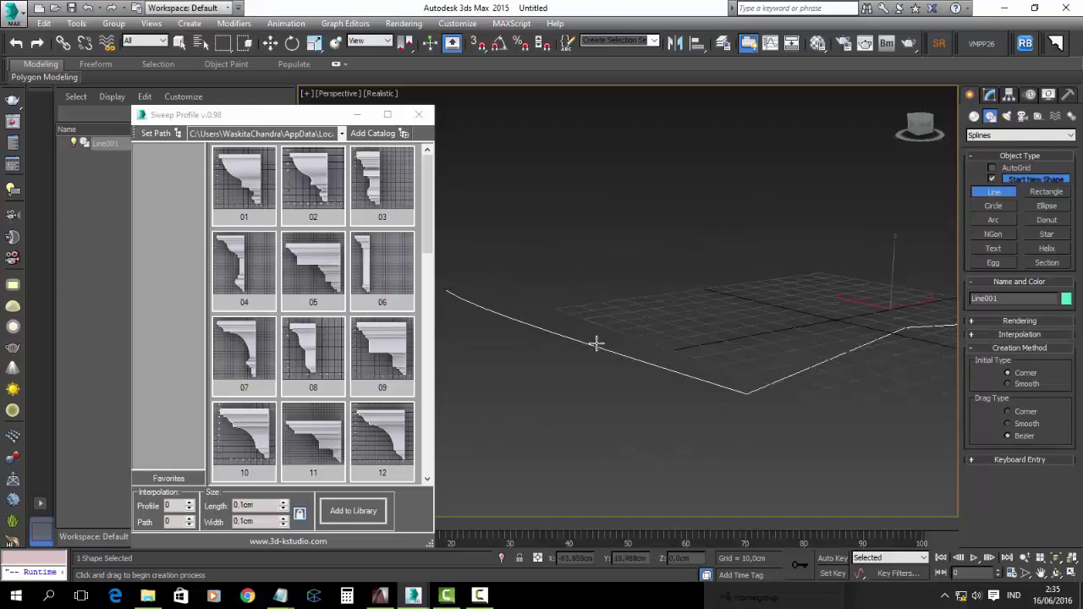
left_click(302, 185)
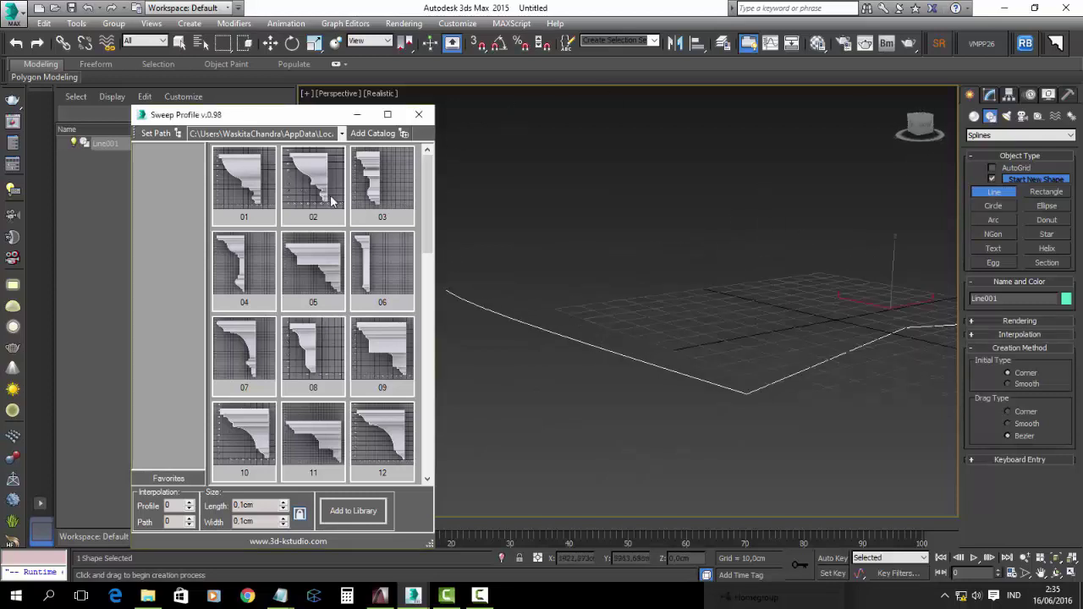
- Sweep moulding 02 along the line, swap to profile 05, and view it Shaded
left_click(330, 199)
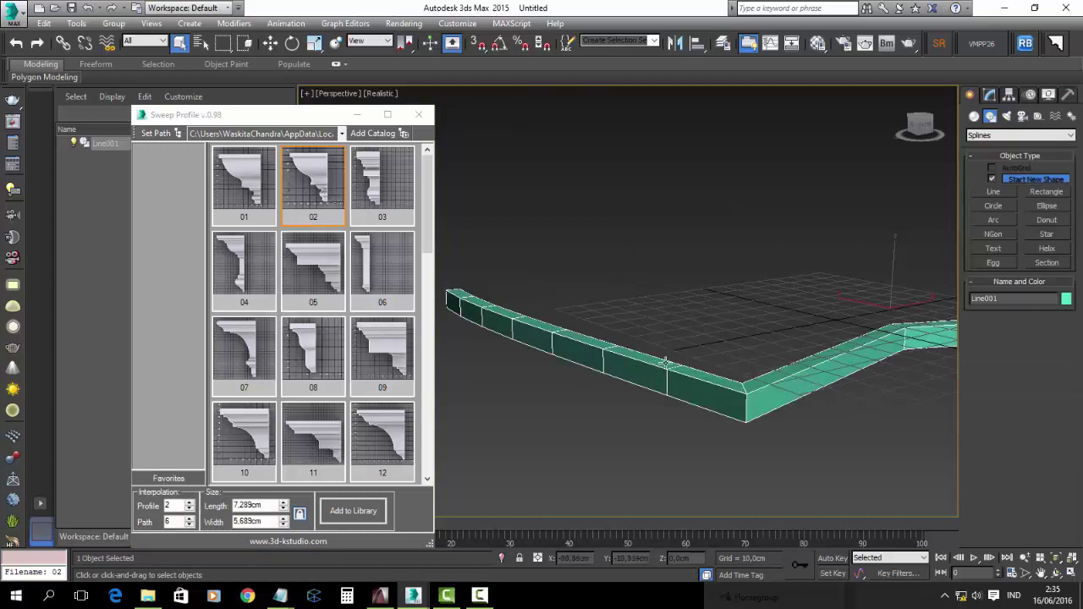
mouse_move(740, 382)
middle_mouse_down("alt")
mouse_move(671, 382)
mouse_move(590, 280)
mouse_move(757, 388)
mouse_move(650, 370)
mouse_move(935, 397)
mouse_move(597, 356)
mouse_move(693, 316)
mouse_move(658, 245)
mouse_move(710, 395)
mouse_move(715, 374)
mouse_move(740, 382)
mouse_move(702, 297)
mouse_move(717, 209)
middle_mouse_up("alt")
left_click(334, 283)
left_click(694, 280)
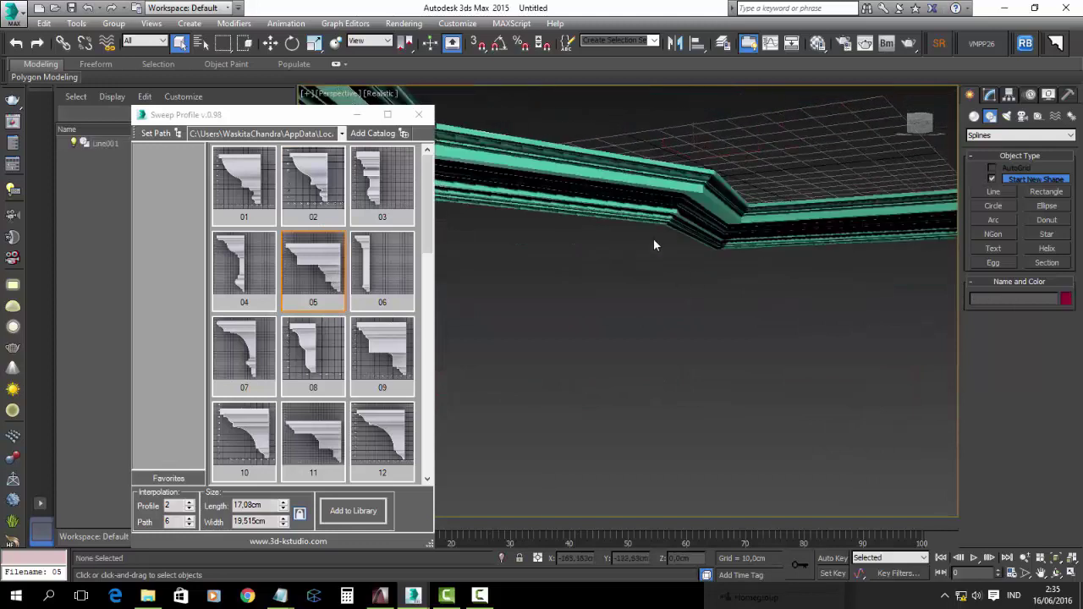
left_click(383, 93)
left_click(435, 123)
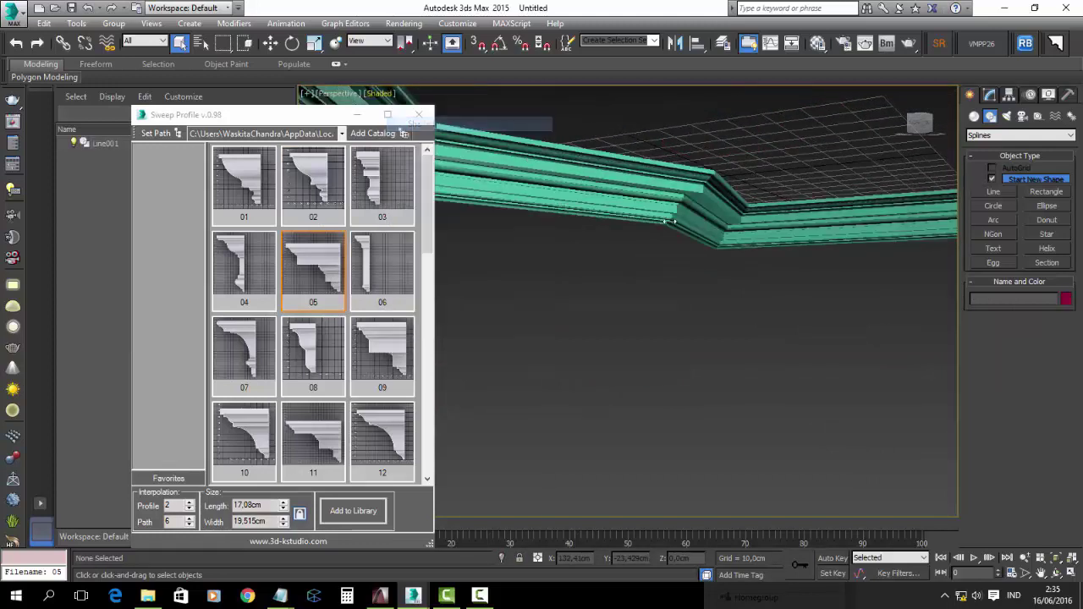
middle_click_drag(719, 288, 744, 253, "alt")
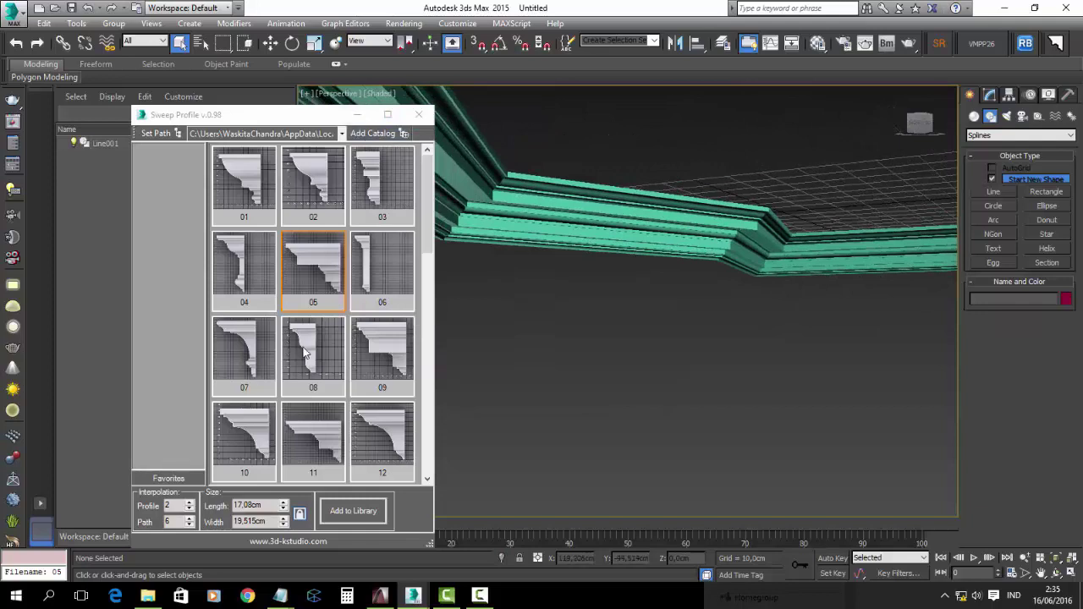
- Switch the moulding to profile 11, inspect it, then delete it
left_click(310, 440)
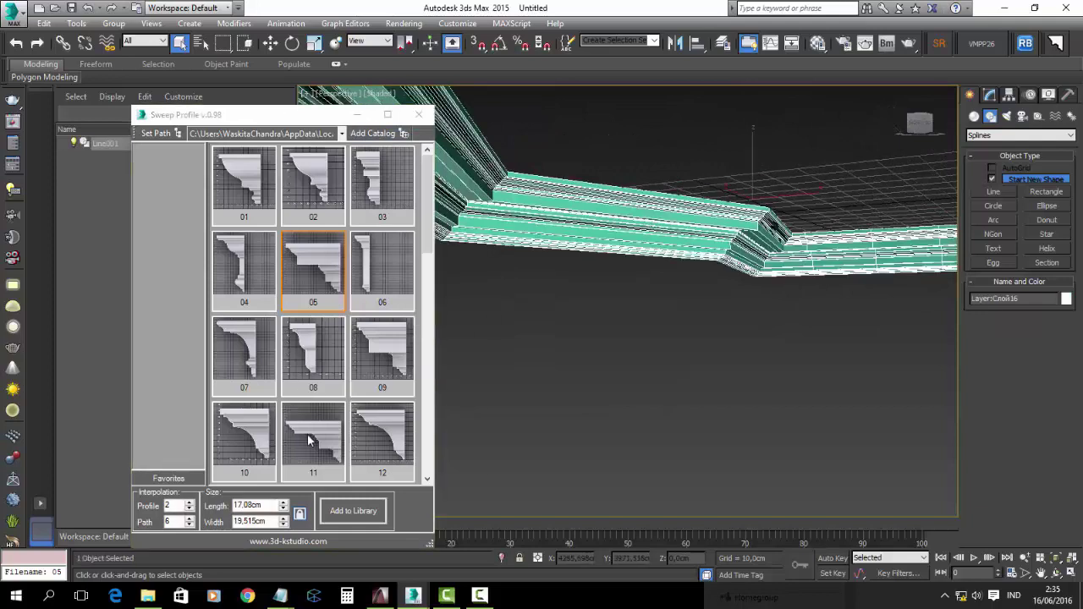
left_click(719, 353)
mouse_move(718, 352)
middle_mouse_down("alt")
mouse_move(792, 291)
mouse_move(723, 265)
mouse_move(699, 327)
mouse_move(575, 305)
mouse_move(736, 346)
mouse_move(752, 272)
mouse_move(489, 212)
middle_mouse_up("alt")
left_click(682, 332)
key("Delete")
left_click(417, 116)
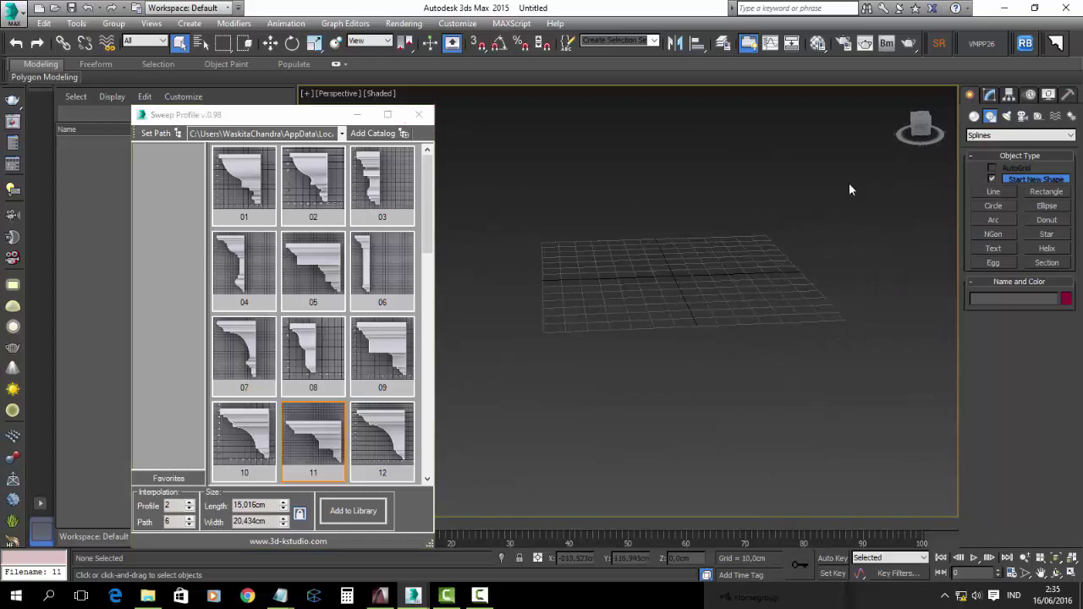